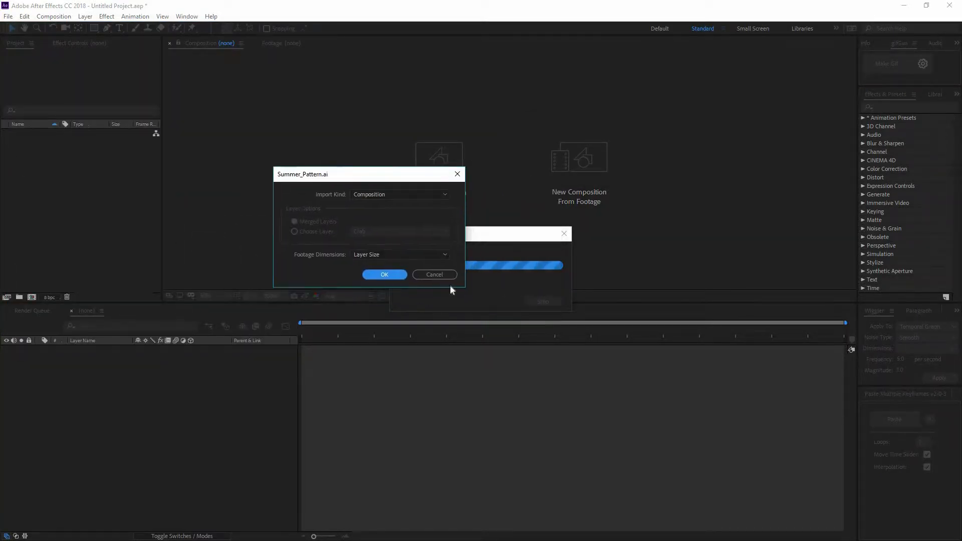
left_click(387, 196)
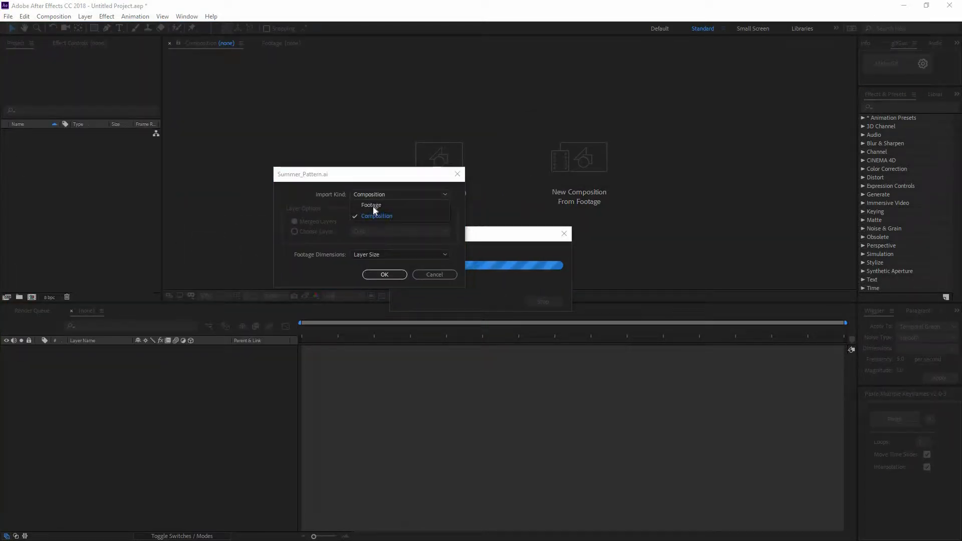
left_click(373, 207)
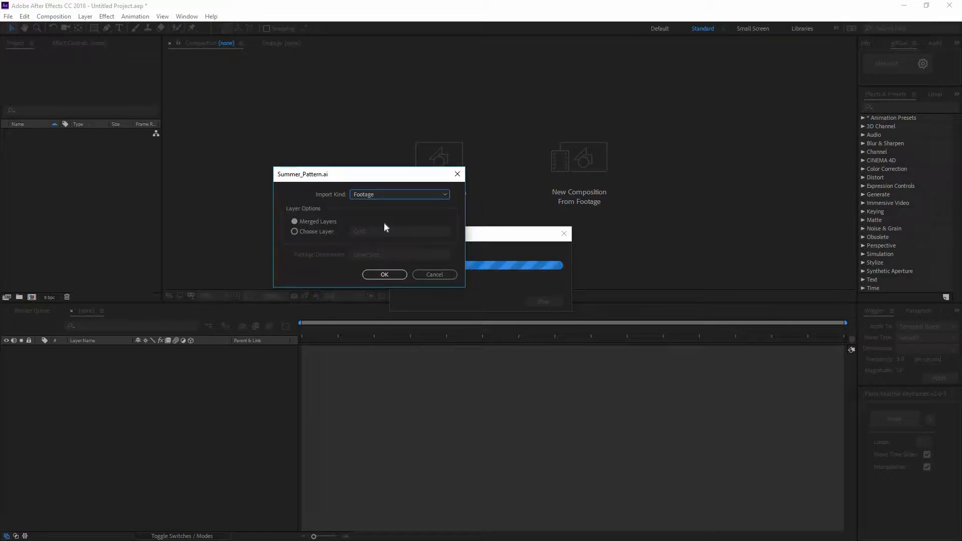
left_click(323, 230)
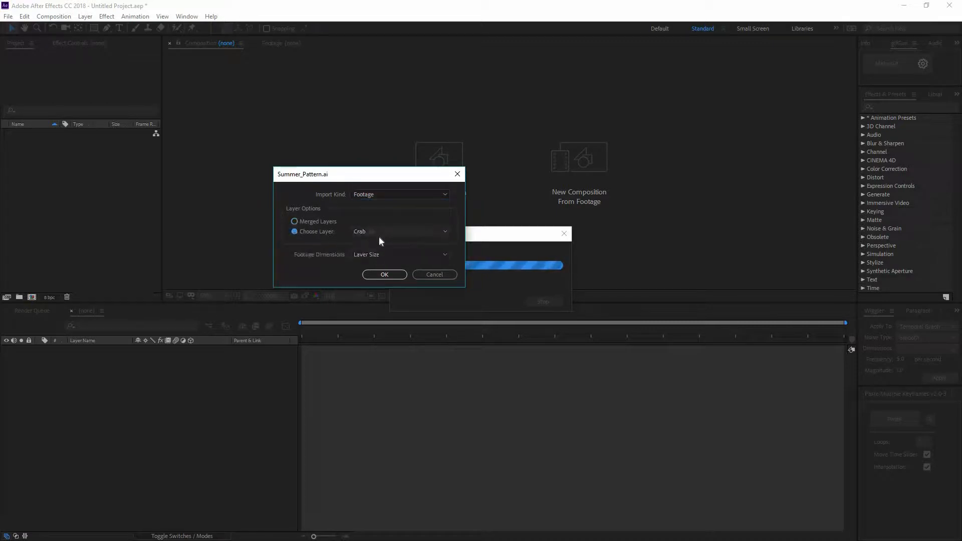
left_click(379, 233)
left_click(369, 194)
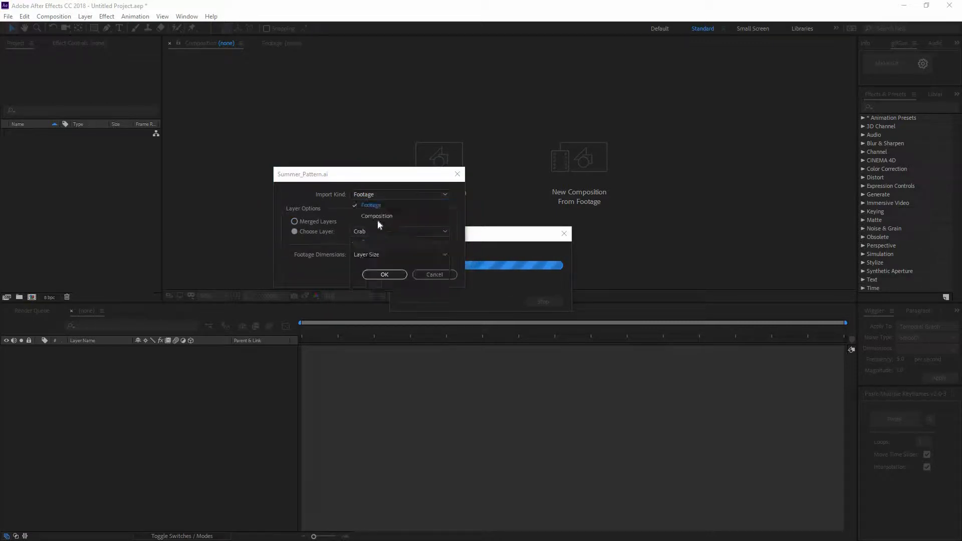
left_click(366, 216)
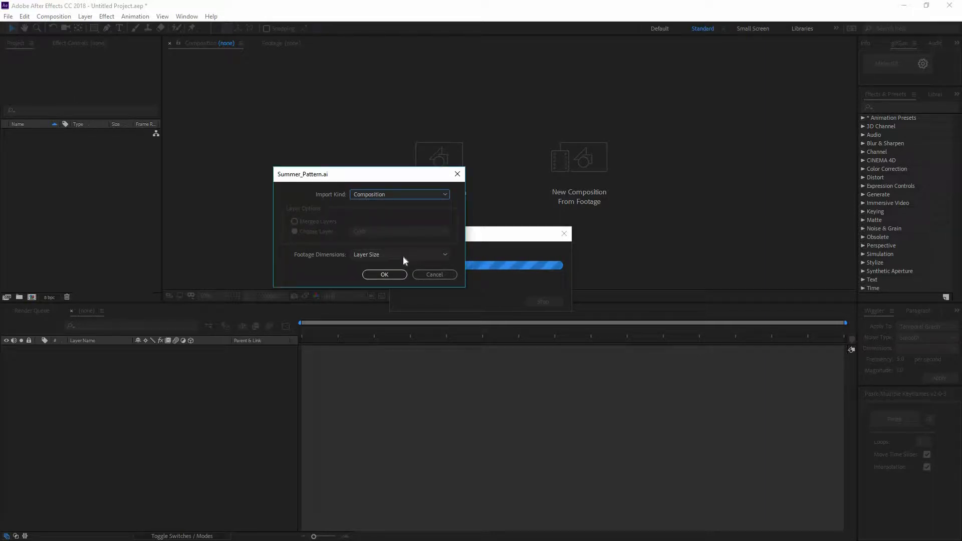
Import Summer_Pattern.ai as a composition with footage dimensions at Layer Size, and open the resulting composition
left_click(383, 255)
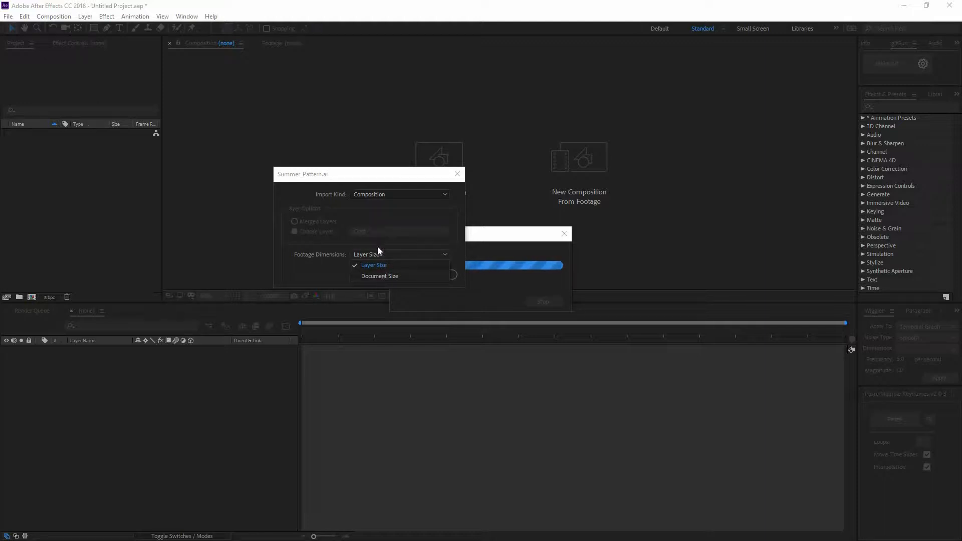
left_click(387, 277)
left_click(387, 275)
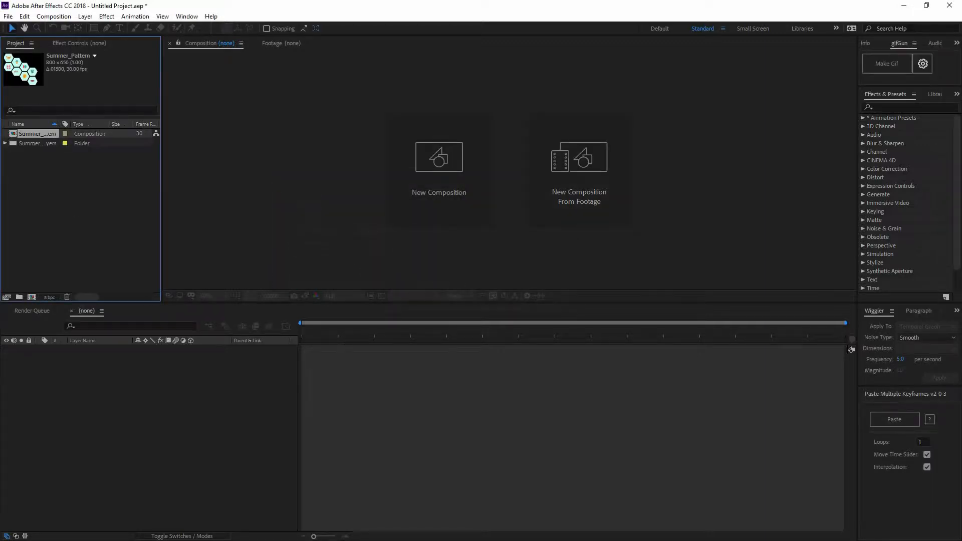
double_click(35, 135)
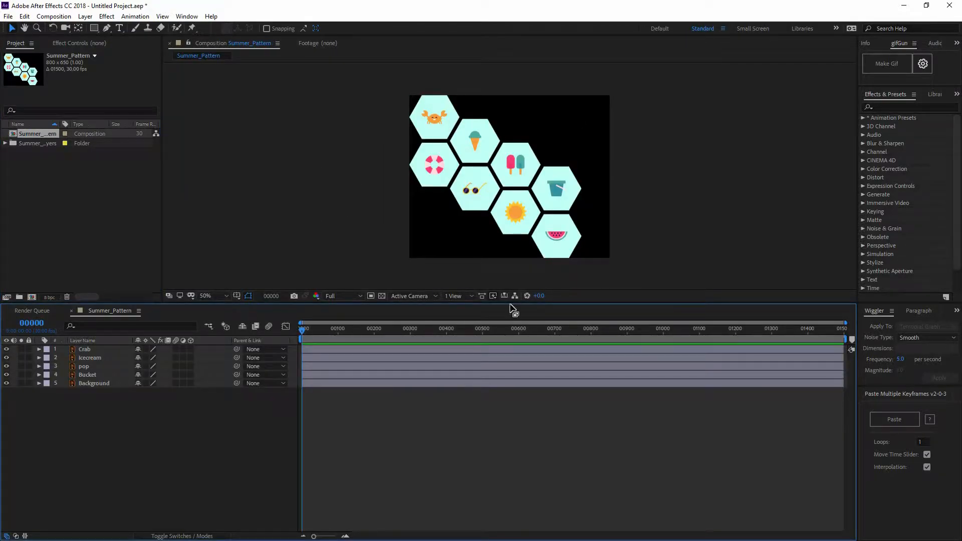
Set the Summer_Pattern composition's frame rate to 24 fps and its duration to 160 frames
right_click(35, 135)
left_click(71, 141)
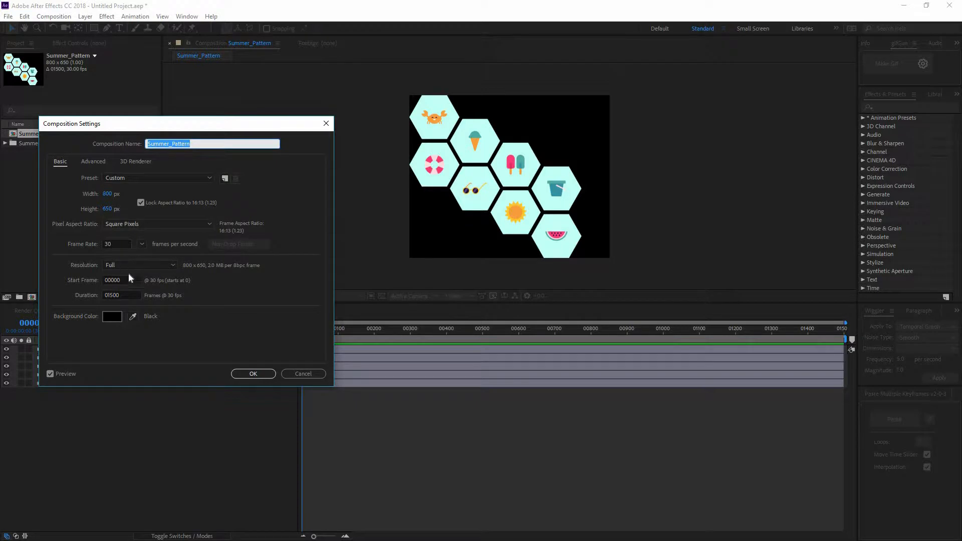
left_click(118, 295)
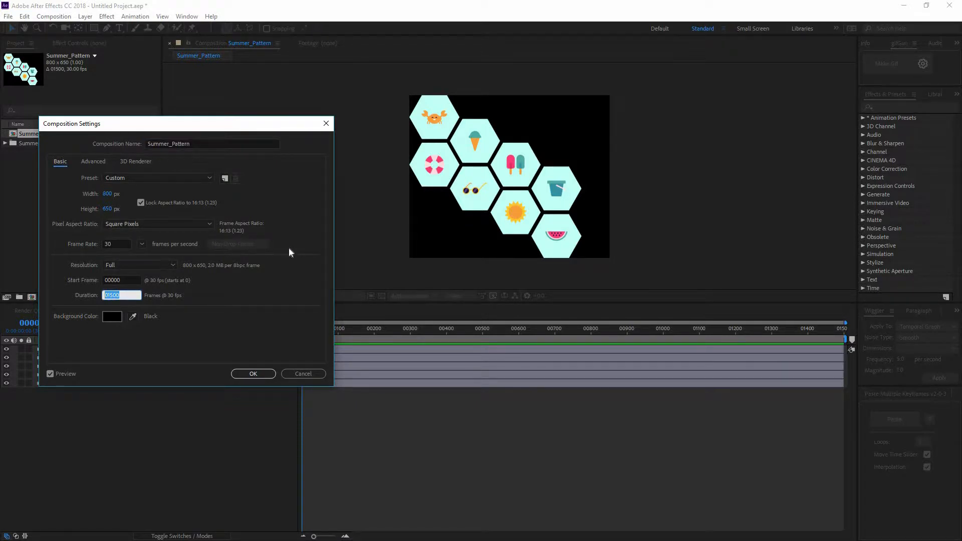
type("156")
left_click(73, 246)
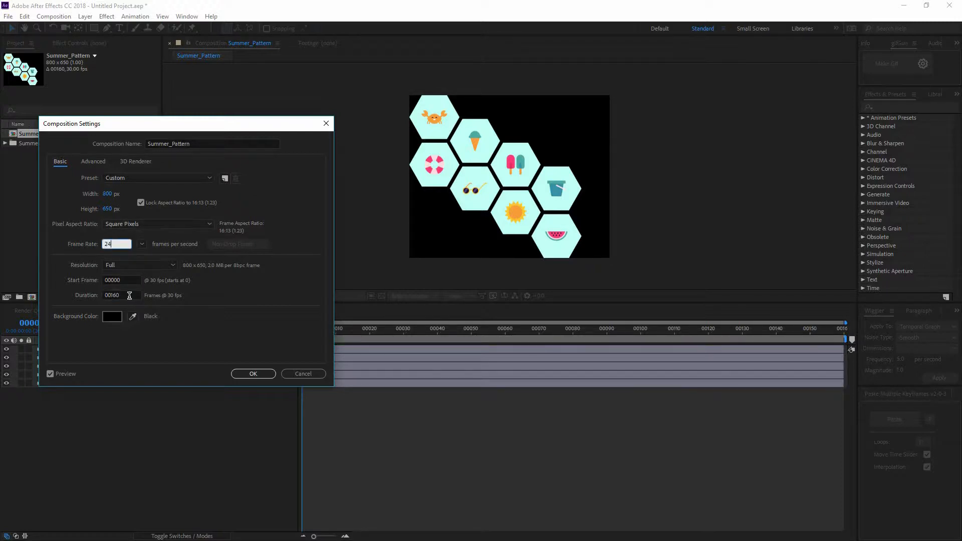
left_click(81, 293)
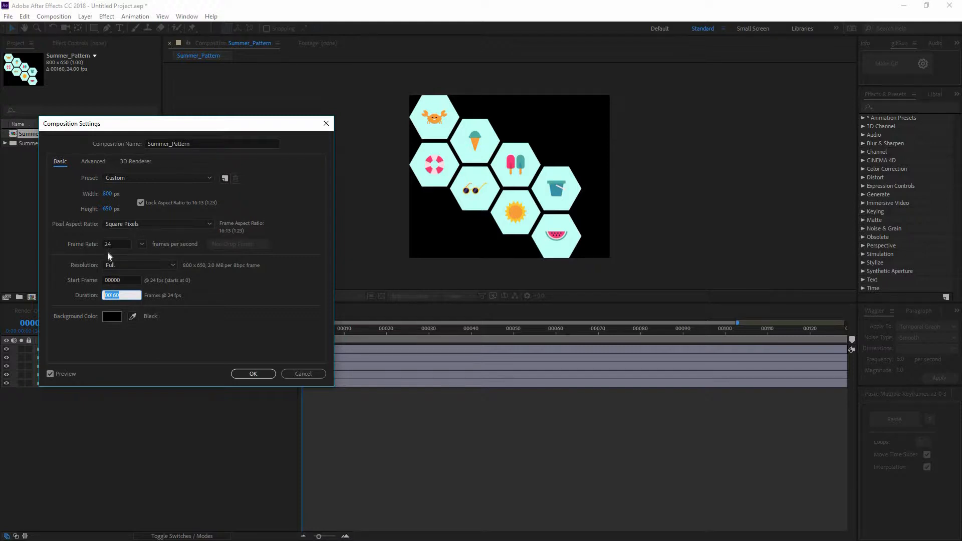
left_click(246, 375)
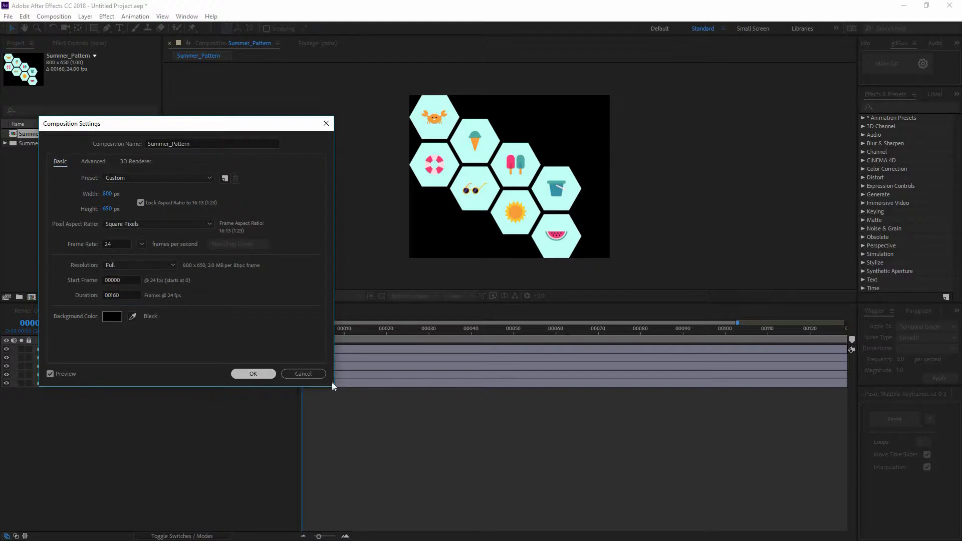
Choose the Polygon tool with no layer selected
scroll(488, 174, "up", 2)
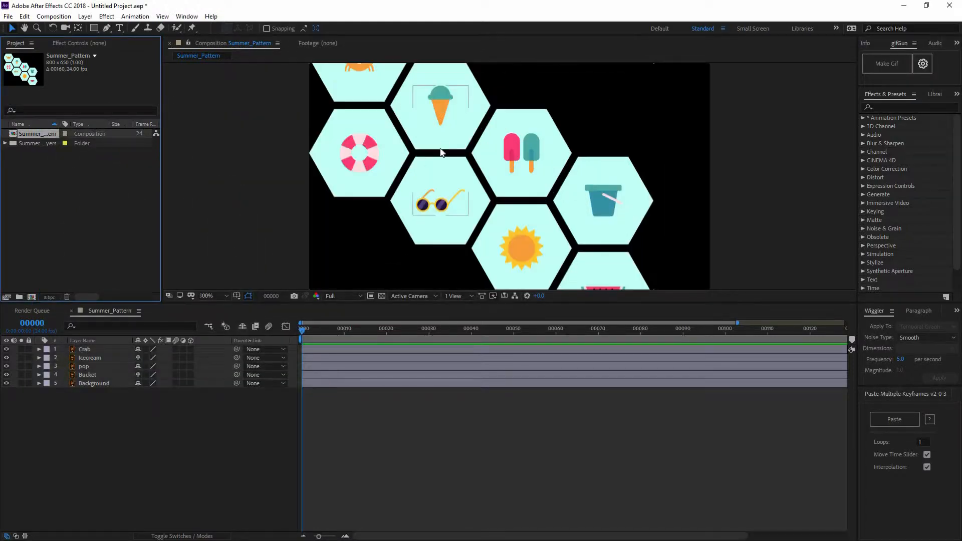
key("slash")
left_click(34, 352)
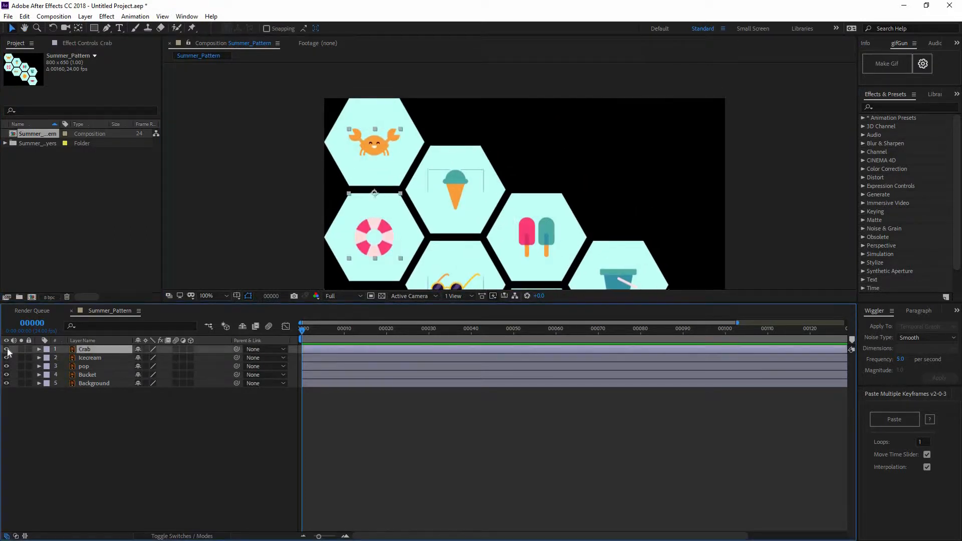
left_click(429, 411)
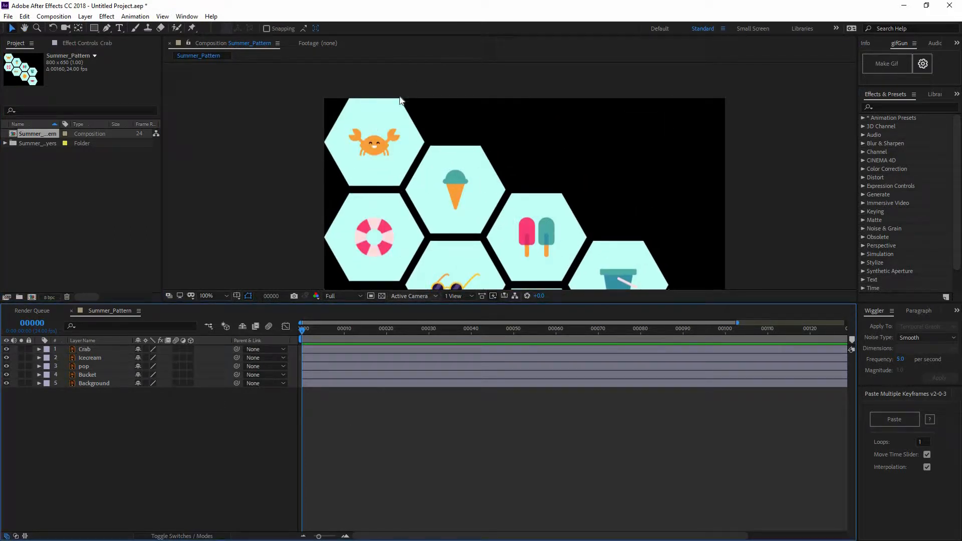
left_click_drag(99, 29, 133, 40)
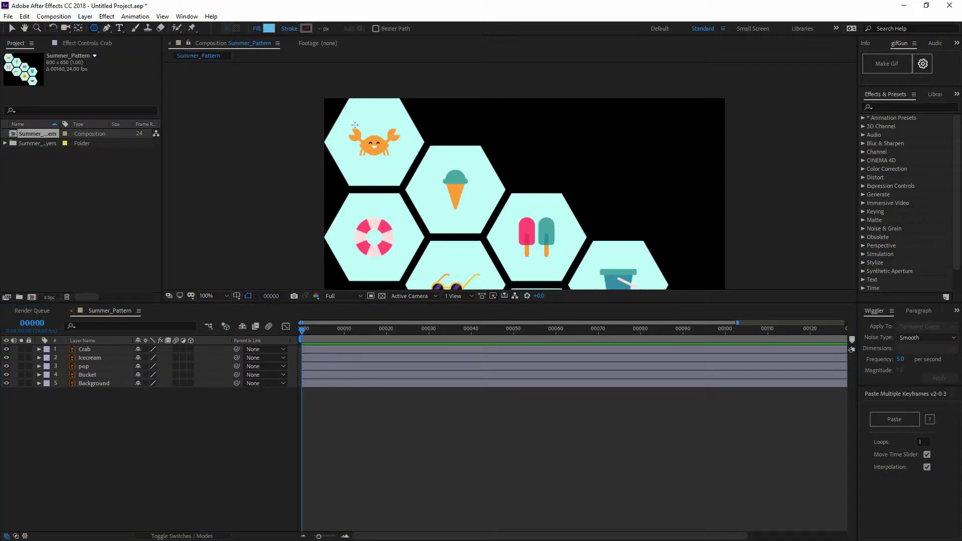
left_click_drag(346, 116, 401, 166)
key("ctrl+z")
key("ctrl+z")
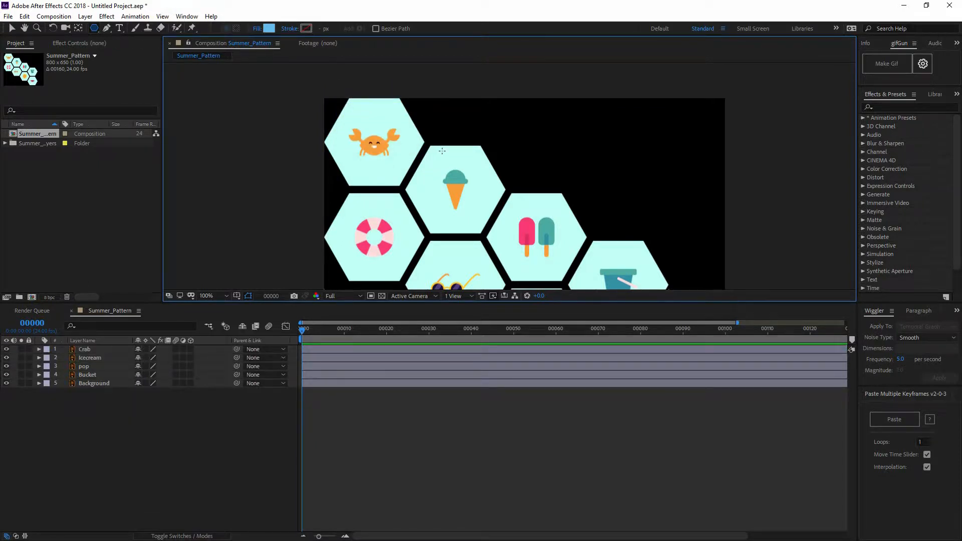
Add a new shape layer containing a polygon that fits the composition, and return to the Selection tool
scroll(474, 163, "down", 2)
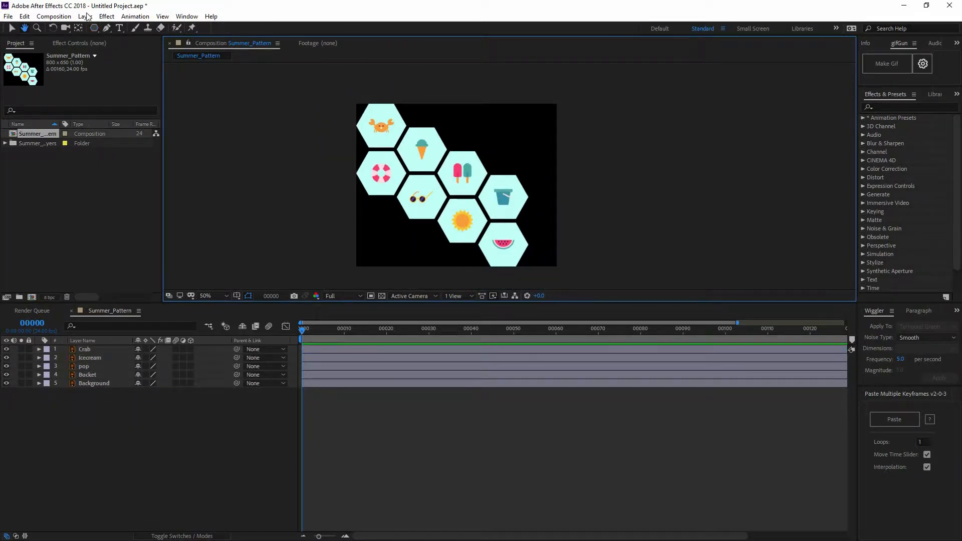
double_click(94, 29)
key("v")
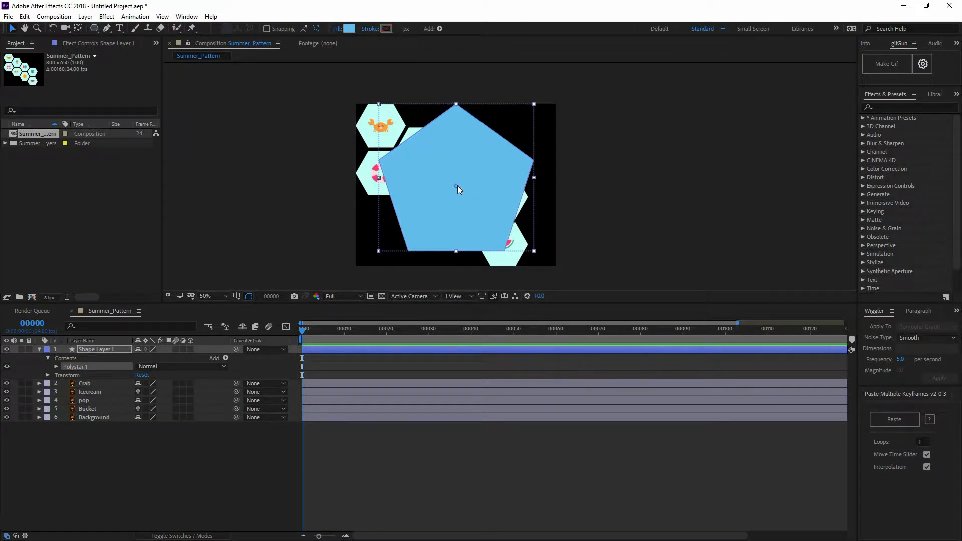
Set the polygon's number of points to 6 in its polystar path to make it a hexagon
left_click(56, 366)
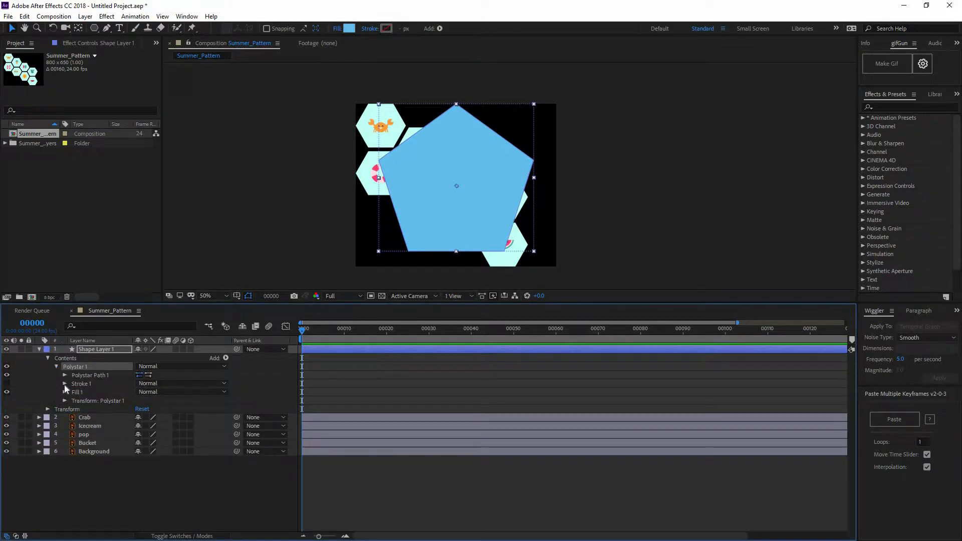
left_click(65, 401)
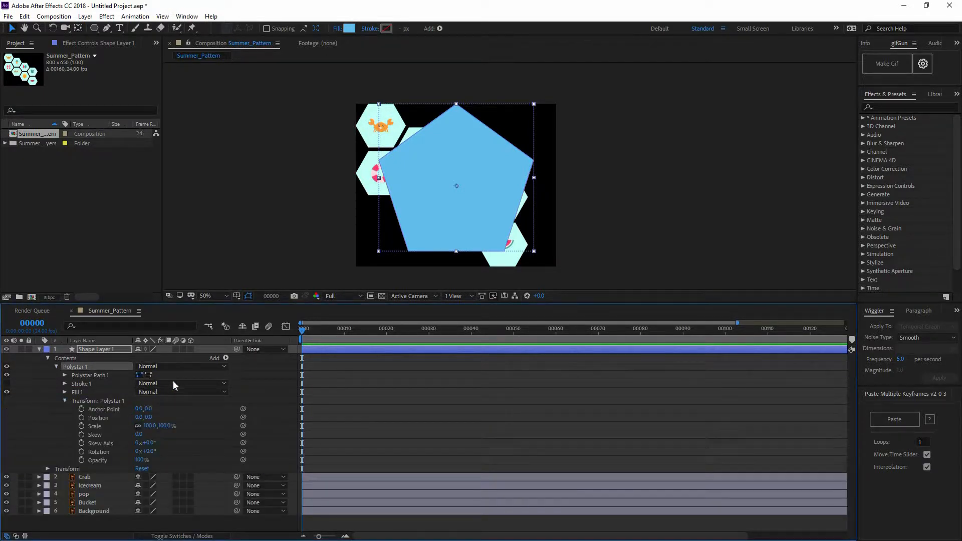
left_click(64, 375)
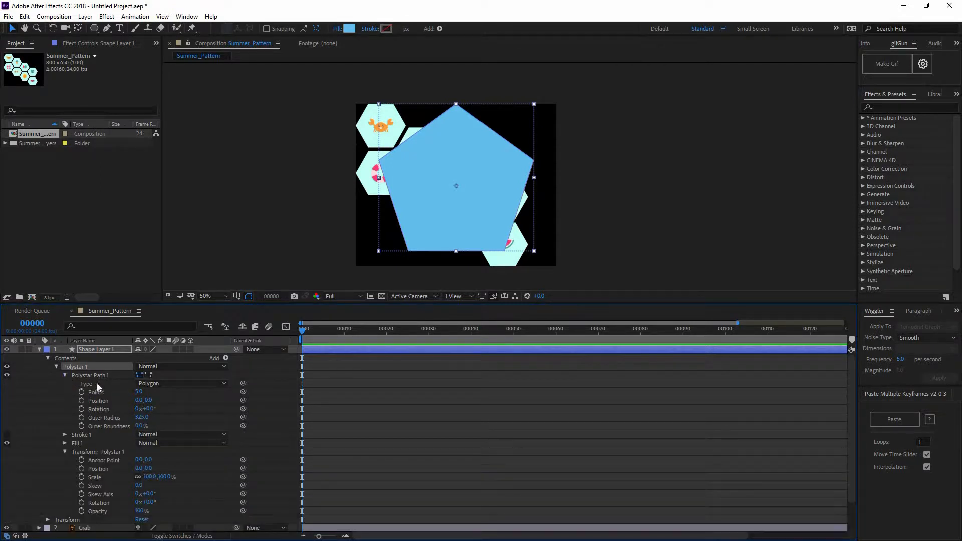
left_click(139, 393)
type("6")
key("Return")
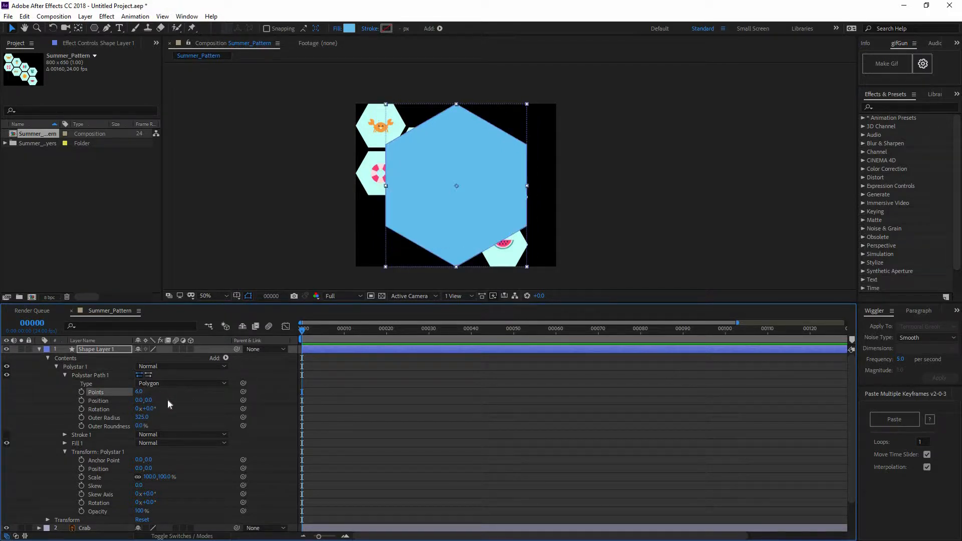
Set the hexagon's path rotation to 90° so its flat edges lie horizontally
left_click_drag(149, 409, 183, 408)
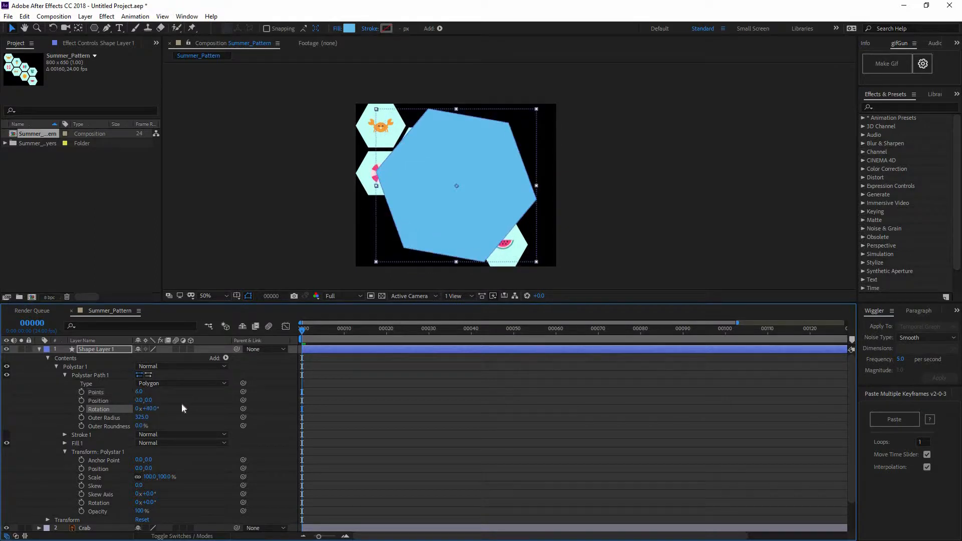
key("ctrl+z")
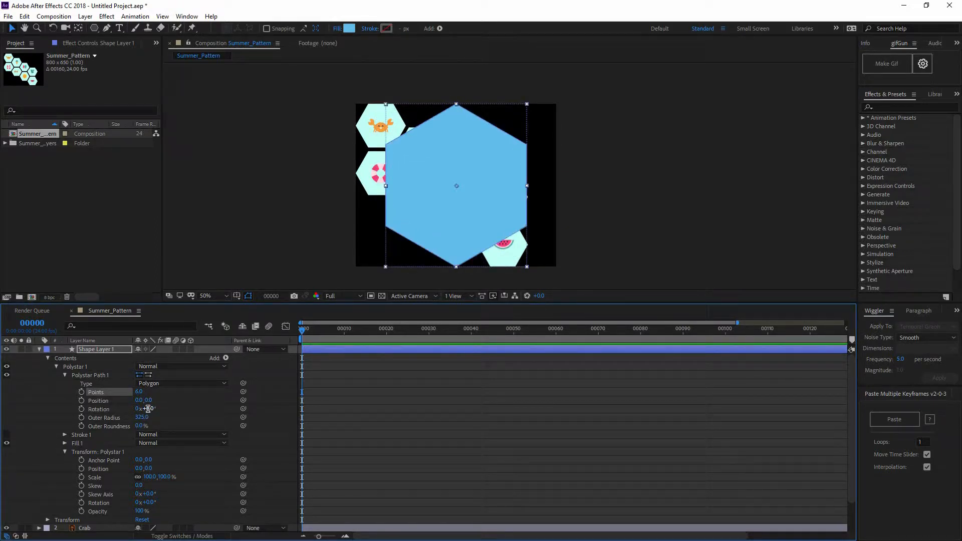
left_click(148, 409)
type("90")
key("Return")
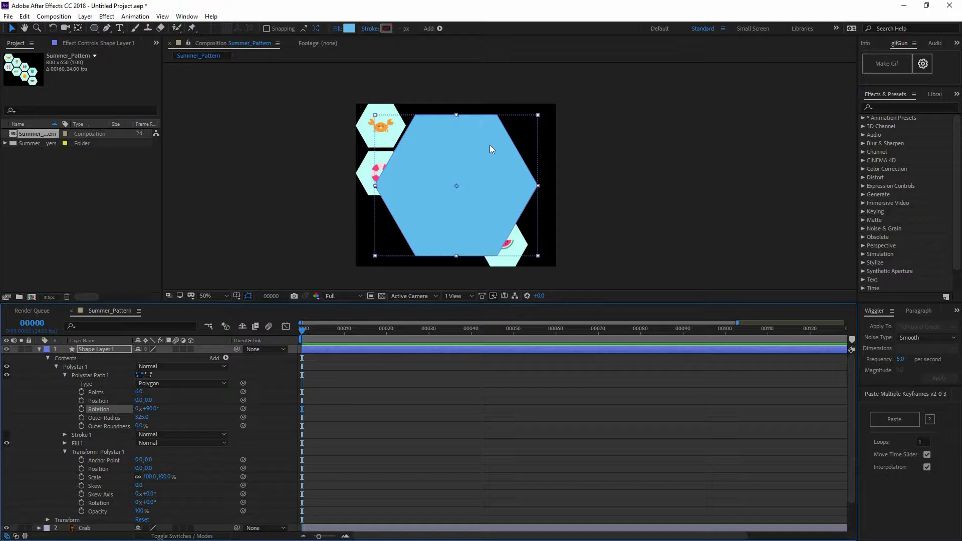
scroll(451, 166, "up", 2)
scroll(391, 125, "down", 2)
Change the hexagon's fill color to EBFFE3
left_click(349, 28)
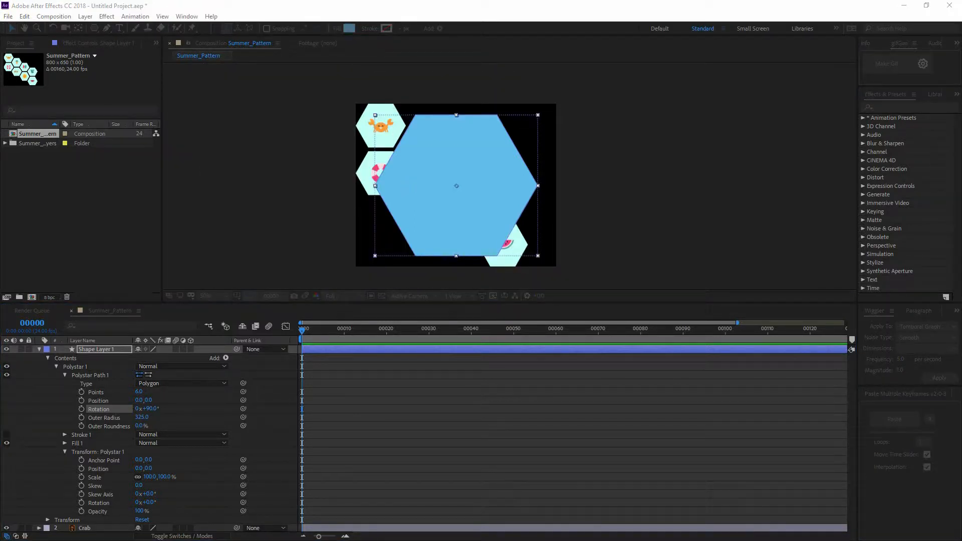
left_click(278, 166)
left_click(374, 131)
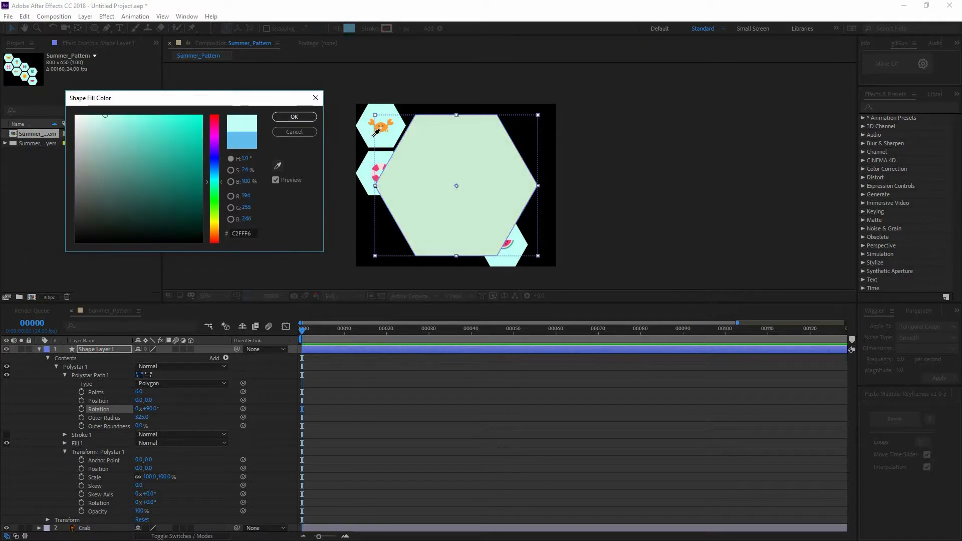
left_click(250, 233)
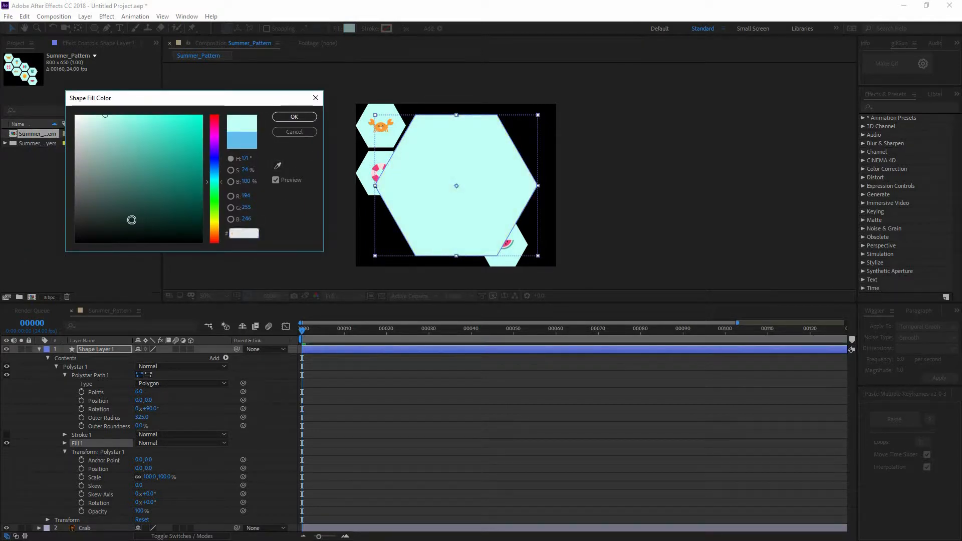
type("EBFFE3")
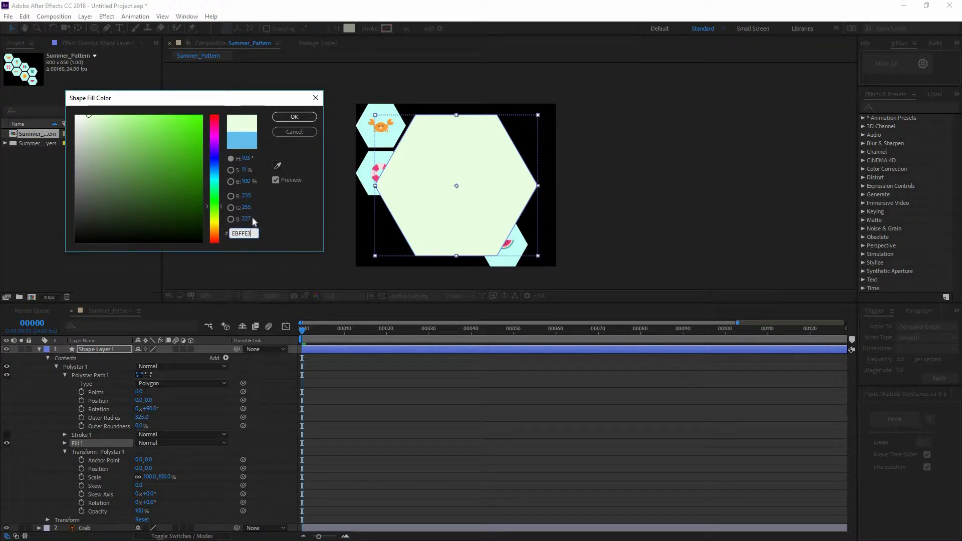
left_click(294, 116)
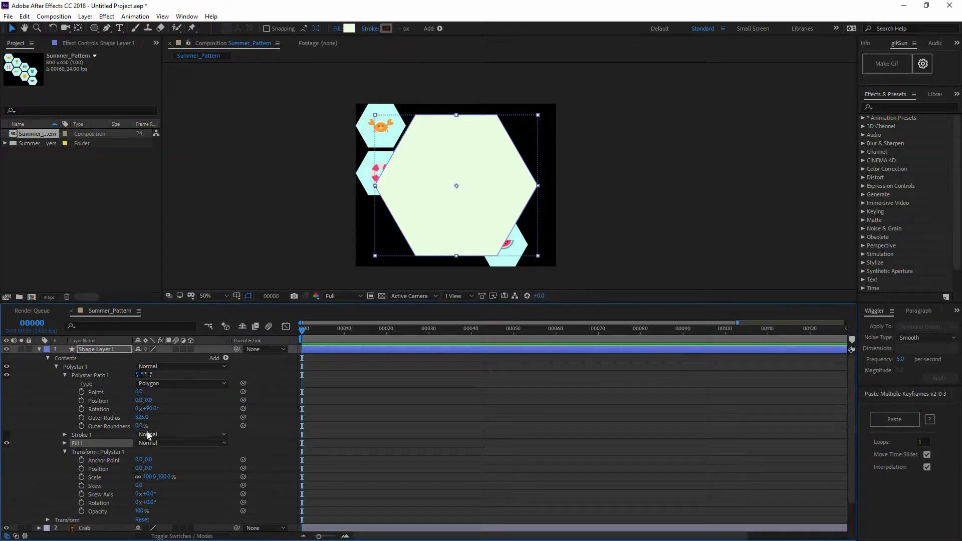
Scale the hexagon to 36% in its polystar transform and move it over the crab tile
left_click(149, 477)
type("36")
key("Return")
key("slash")
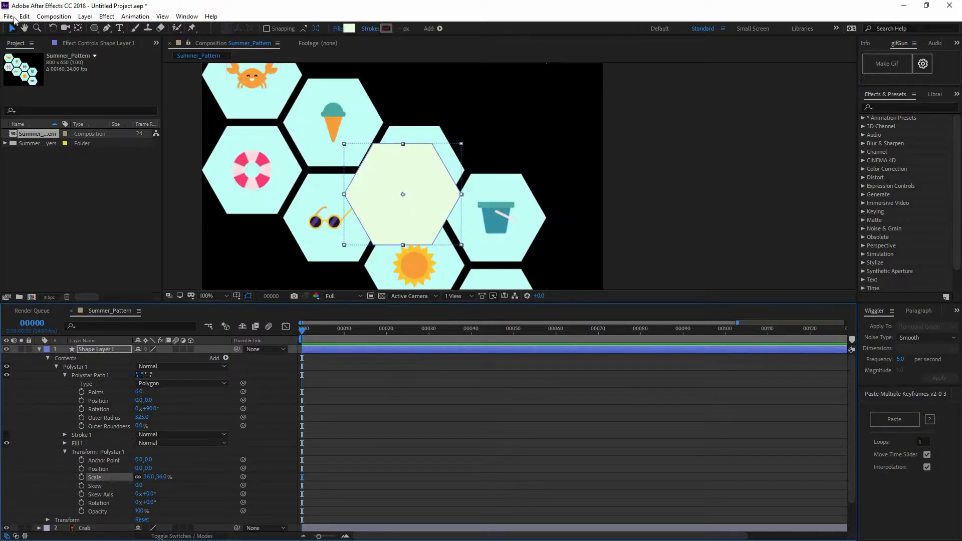
mouse_move(312, 143)
left_mouse_down()
mouse_move(289, 130)
mouse_move(353, 212)
mouse_move(306, 154)
mouse_move(312, 162)
left_mouse_up()
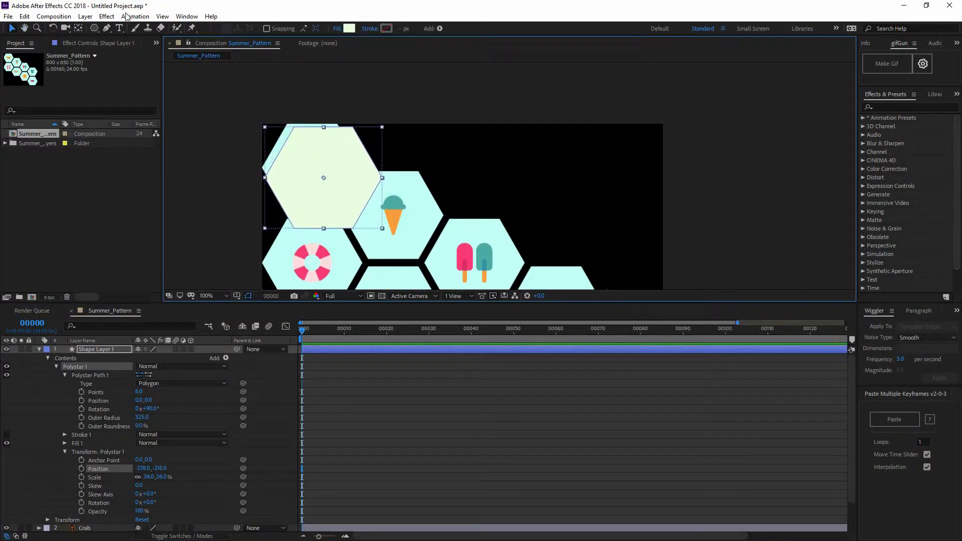
Show the Align panel and align the hexagon shape layer to the left and top edges of the composition
left_click(186, 16)
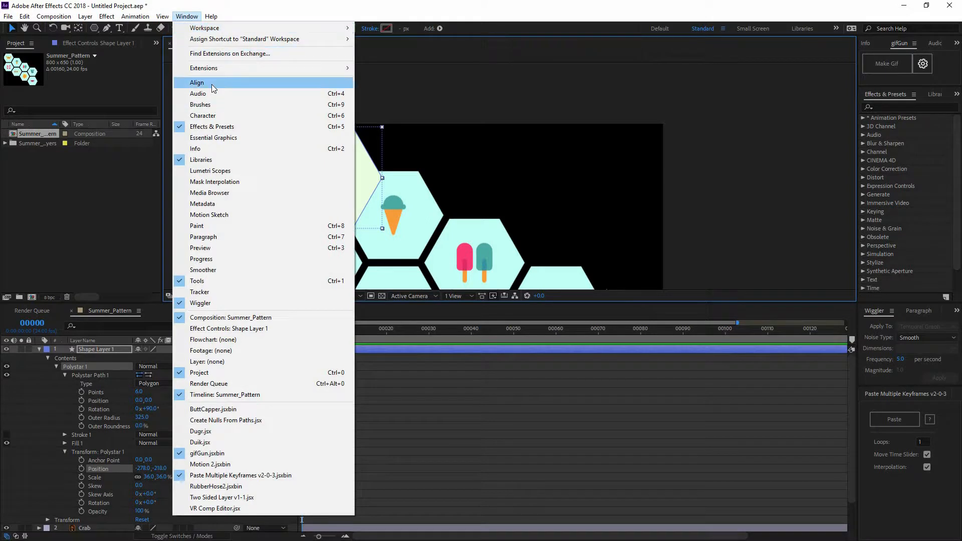
left_click(212, 83)
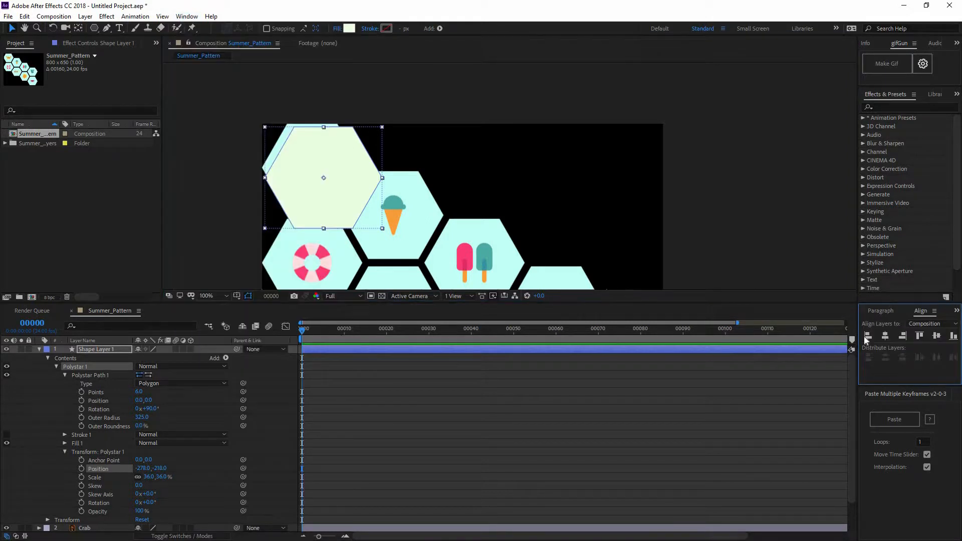
left_click(936, 336)
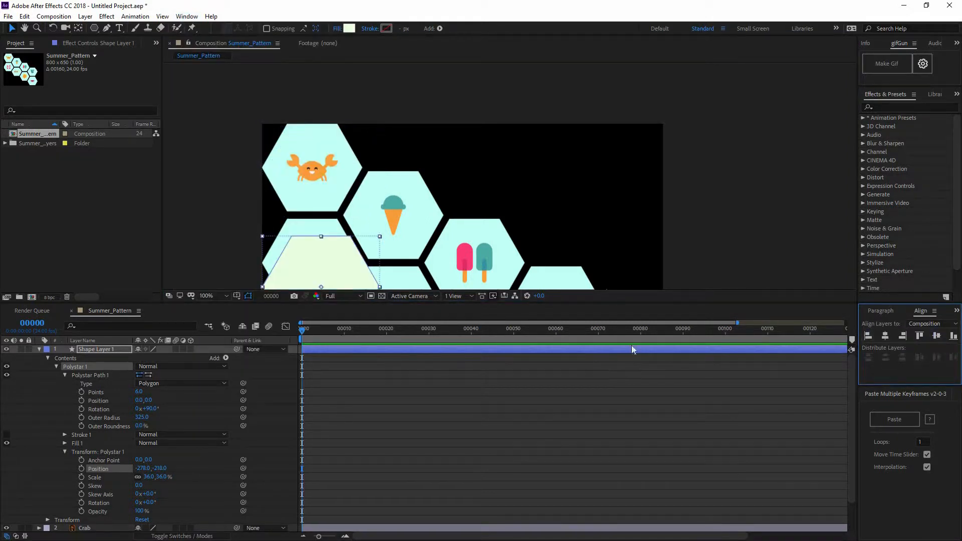
left_click(885, 336)
left_click(869, 335)
left_click(918, 335)
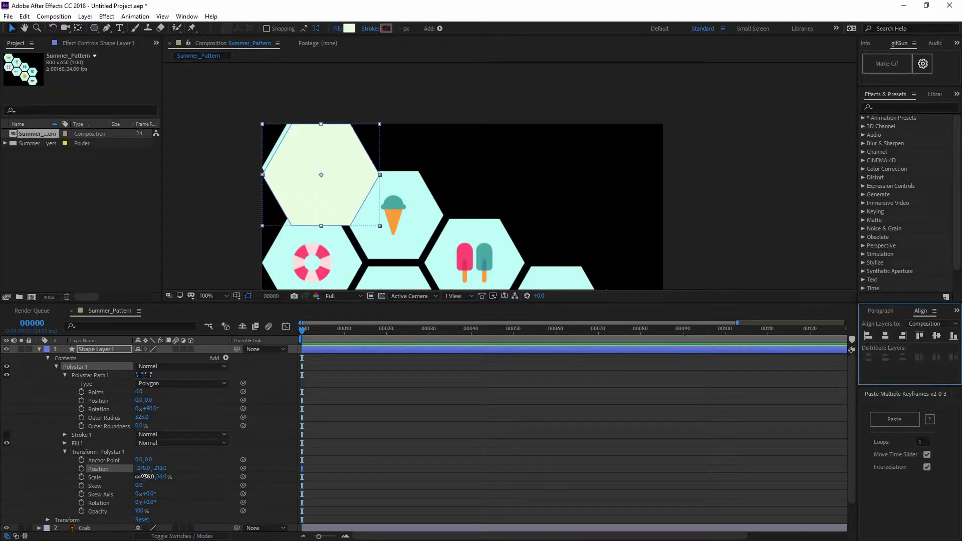
Scale the hexagon down to 32% and place it over the crab tile against the composition's top edge
left_click_drag(148, 476, 143, 477)
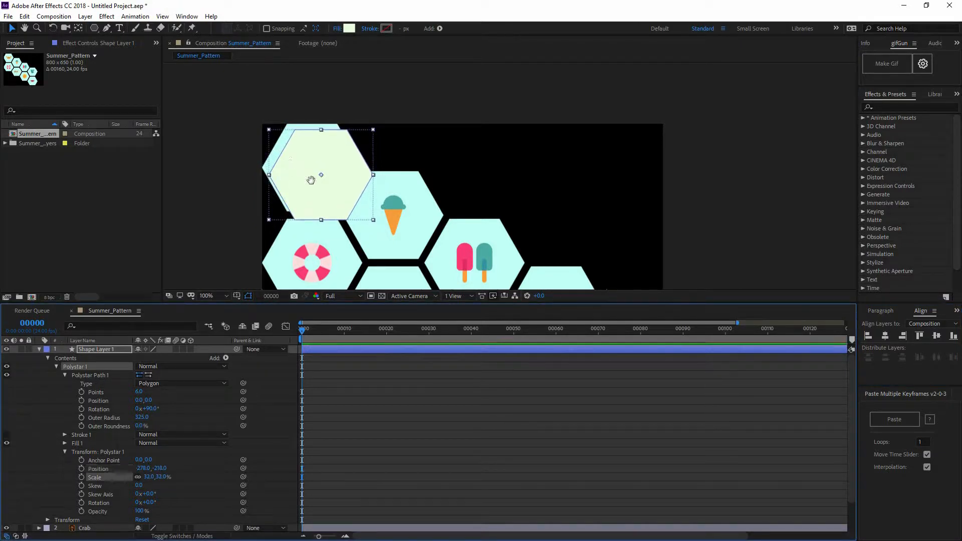
left_click_drag(323, 174, 551, 188)
scroll(361, 207, "up", 1)
left_click_drag(415, 208, 400, 200)
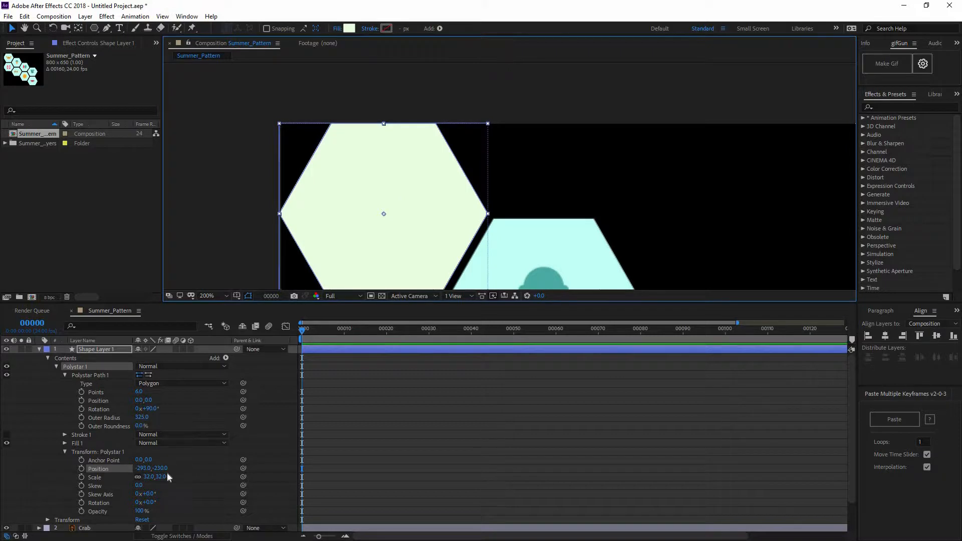
left_click(919, 336)
left_click(413, 398)
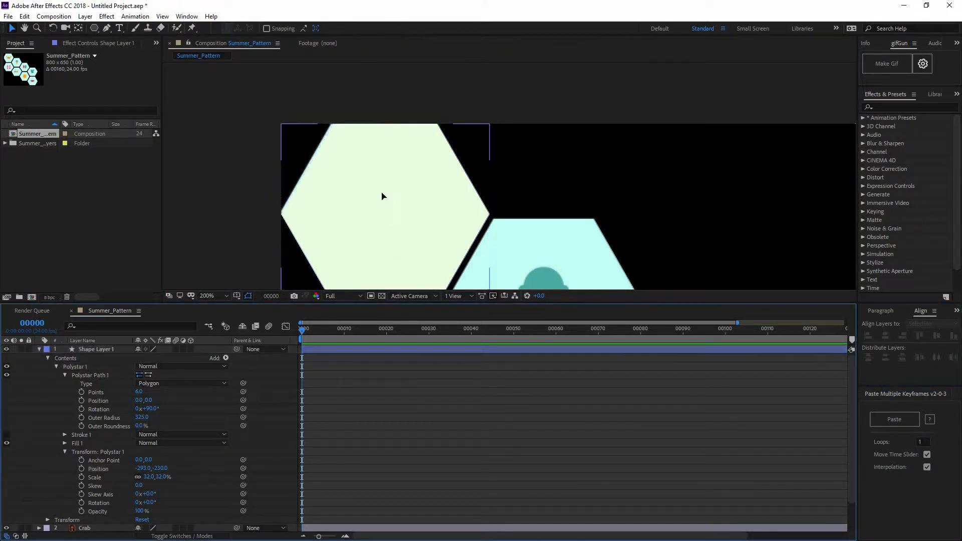
Shift the hexagon partly off the crab tile and set its polystar scale to 28%
left_click(383, 196)
left_click_drag(352, 212, 335, 170)
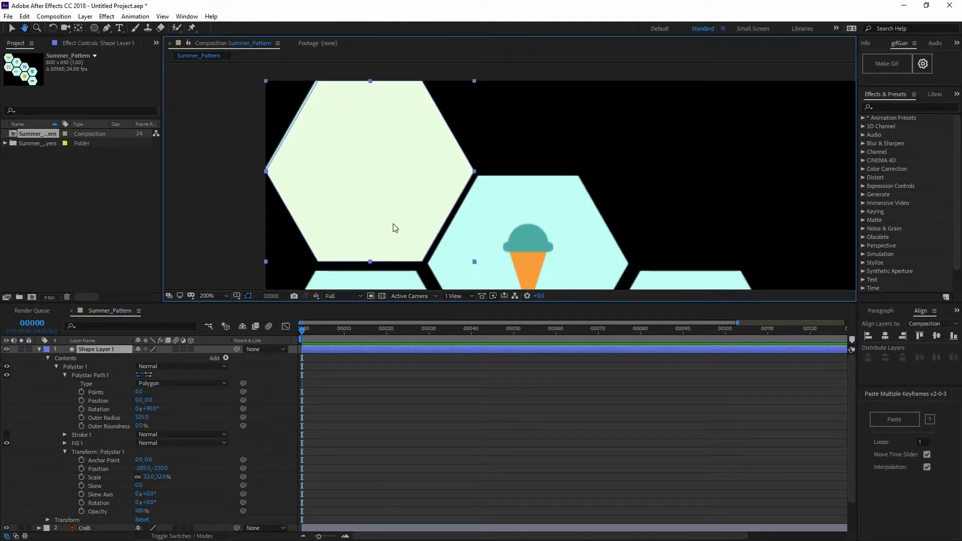
scroll(441, 253, "down", 1)
left_click_drag(414, 191, 453, 197)
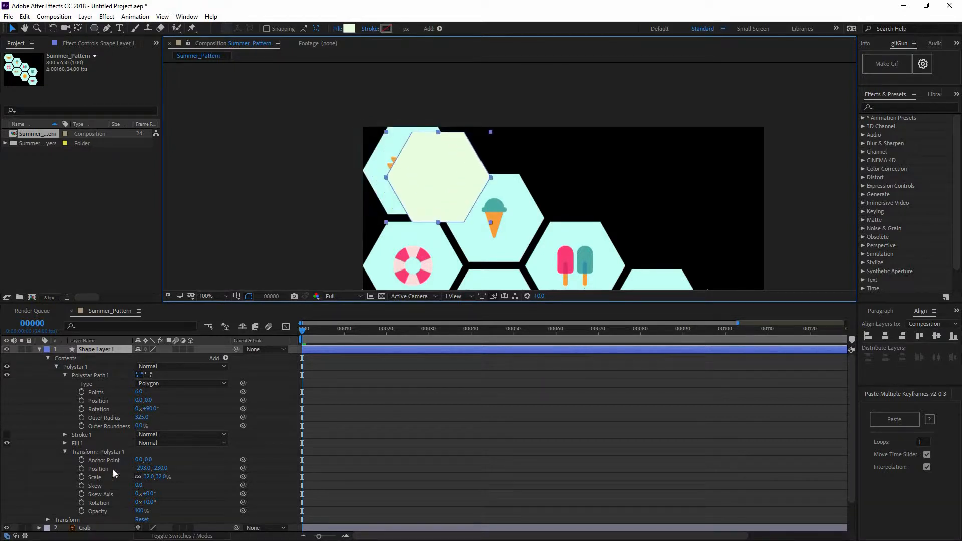
left_click(151, 477)
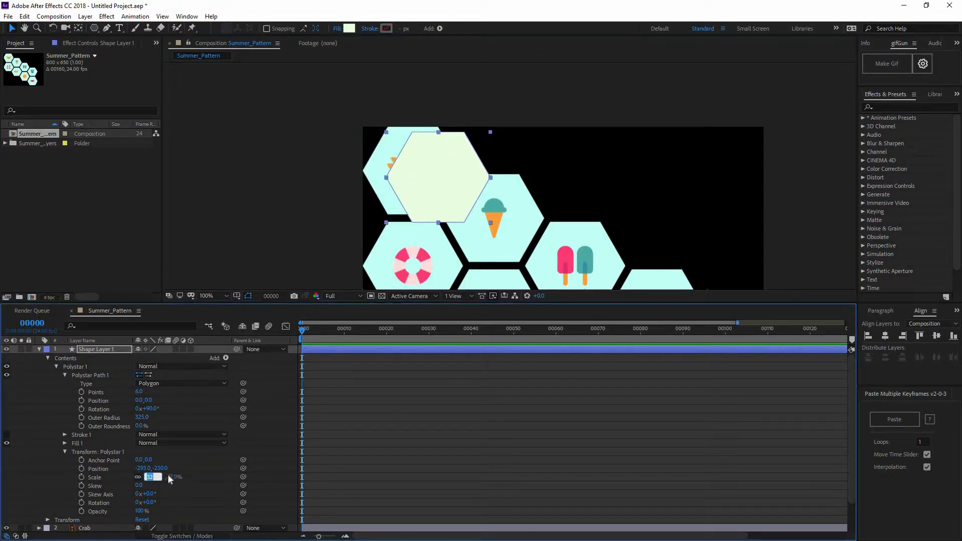
type("28")
key("Return")
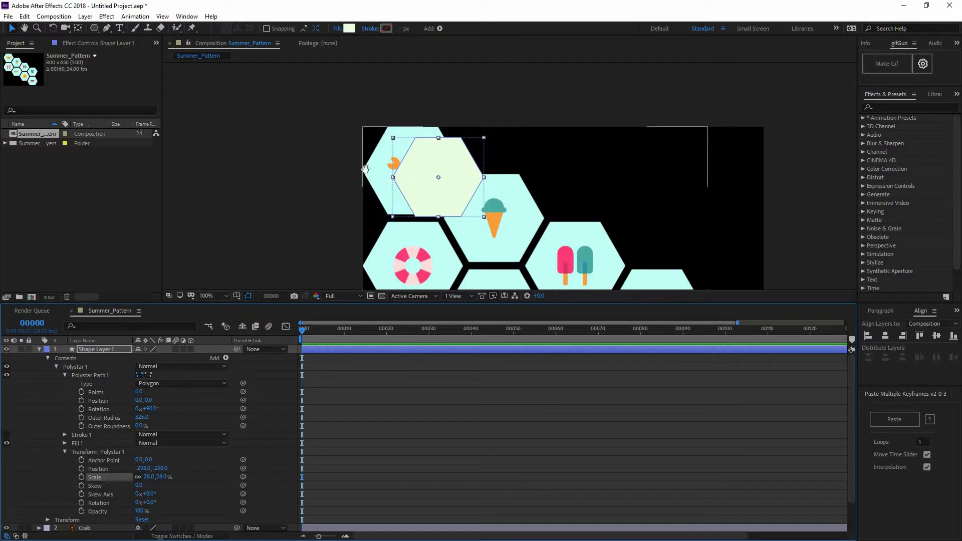
Center the hexagon over the crab tile and set its polystar scale to 30%
scroll(416, 197, "up", 1)
left_click_drag(379, 182, 438, 213)
left_click_drag(419, 206, 370, 197)
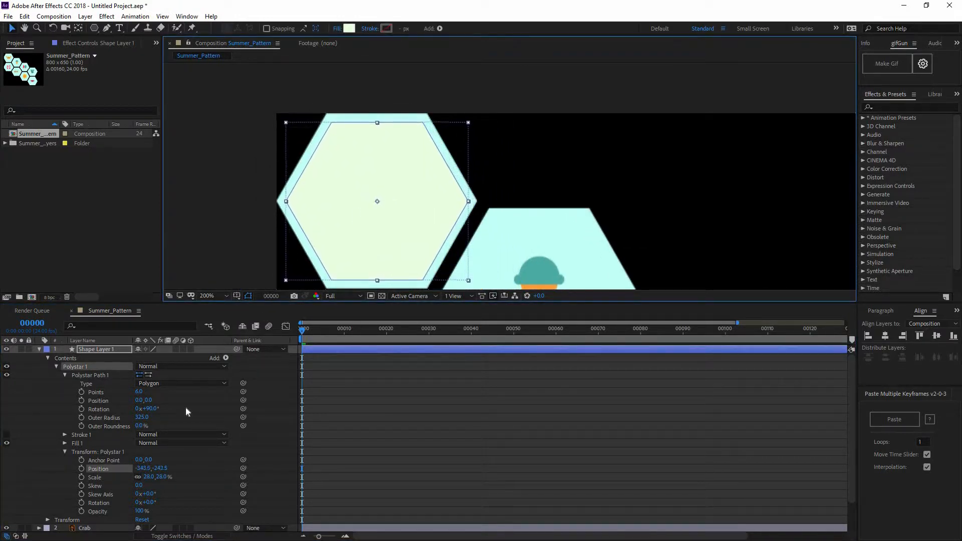
left_click(148, 476)
type("30")
key("Return")
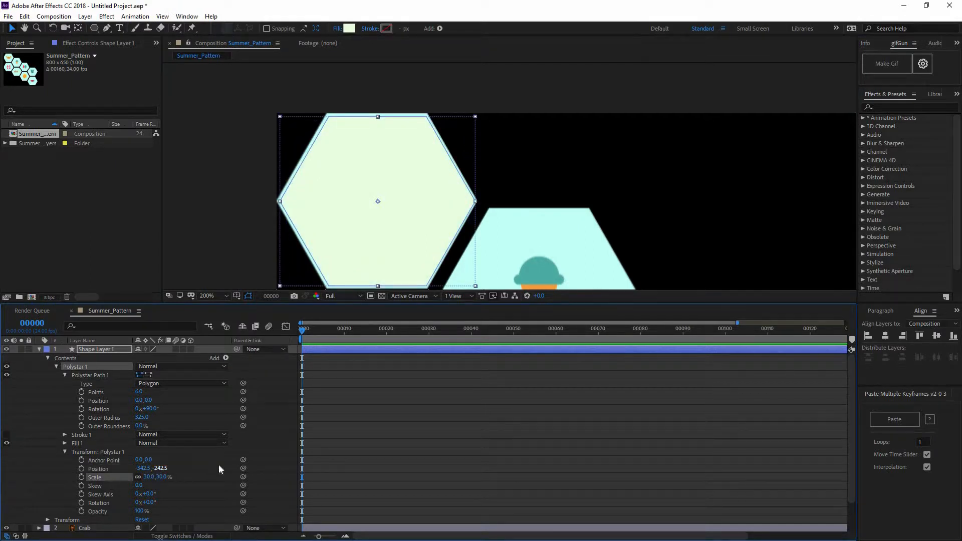
Set the hexagon's polystar scale to 31% and align its layer to the composition's top edge
left_click(150, 477)
type("31")
key("Return")
left_click(920, 335)
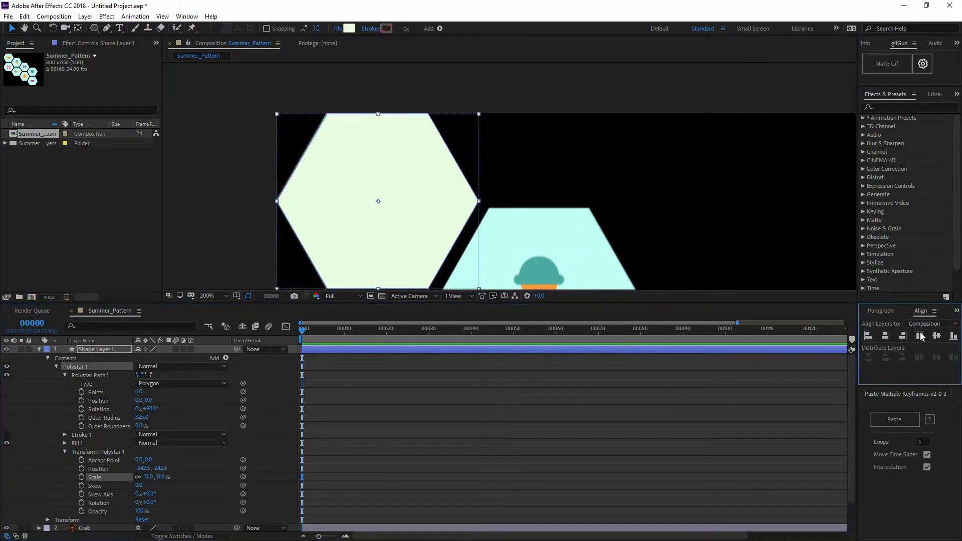
left_click(509, 408)
key("comma")
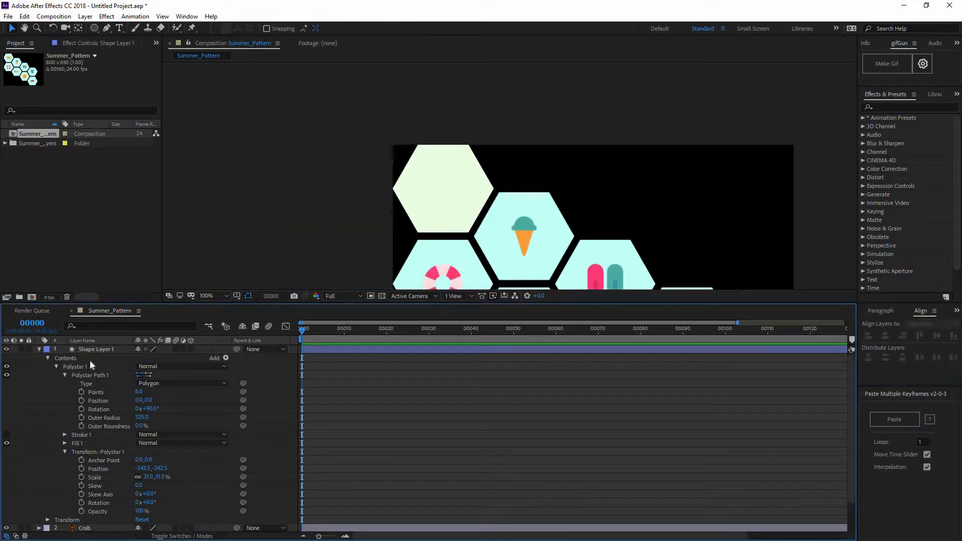
Rename the hexagon shape layer as Hex and collapse its contents
left_click(42, 350)
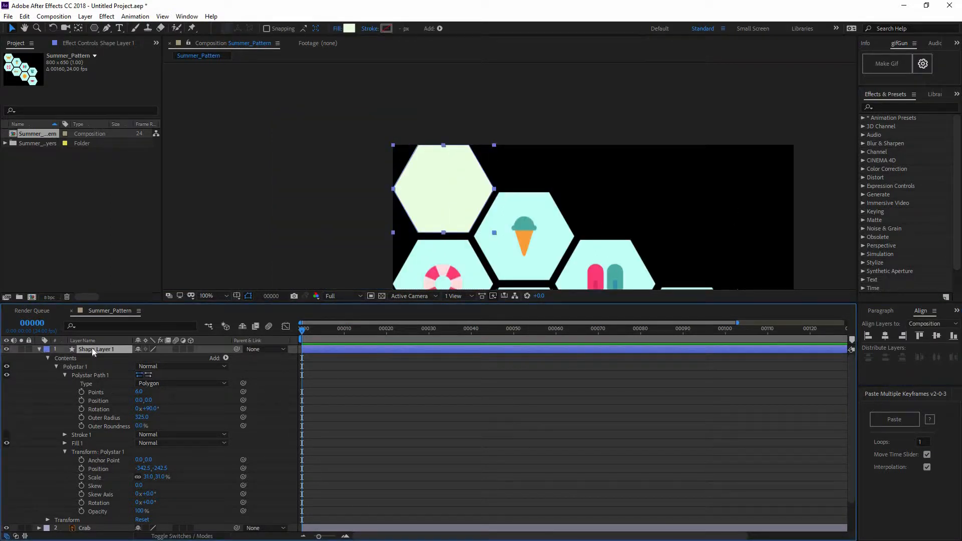
key("Return")
type("Hex")
key("Return")
left_click(48, 358)
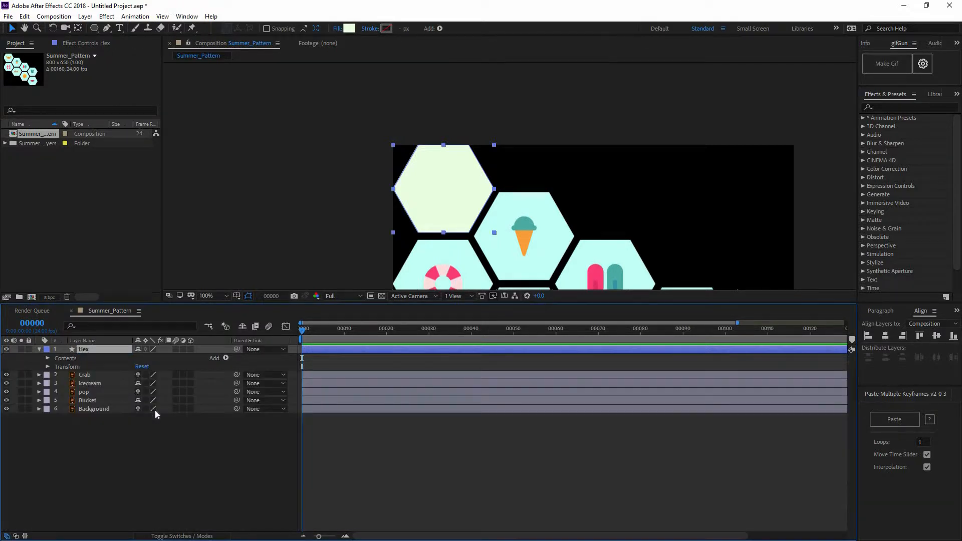
Add a Repeater to the Hex shape layer
key("F2")
key("space")
left_click_drag(530, 278, 408, 220)
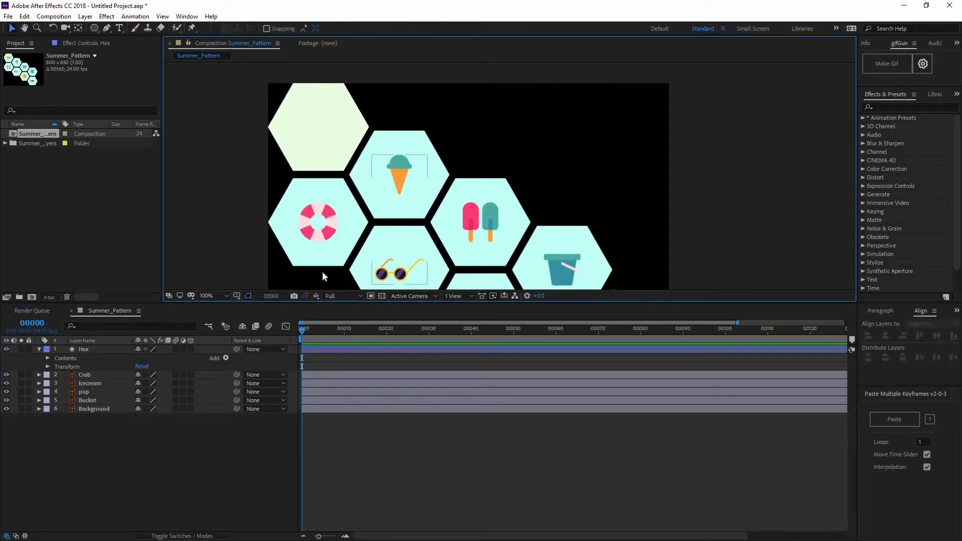
left_click(101, 350)
left_click(150, 352)
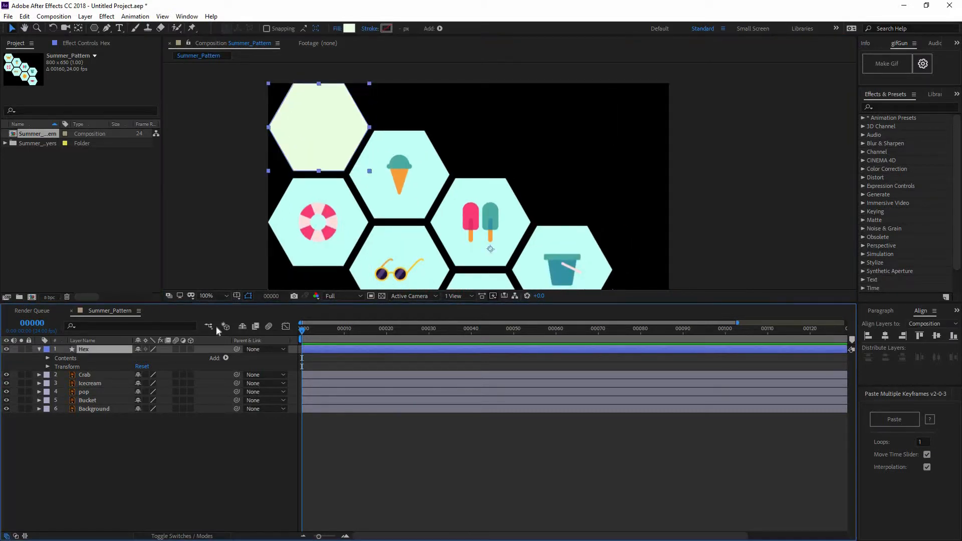
left_click(226, 358)
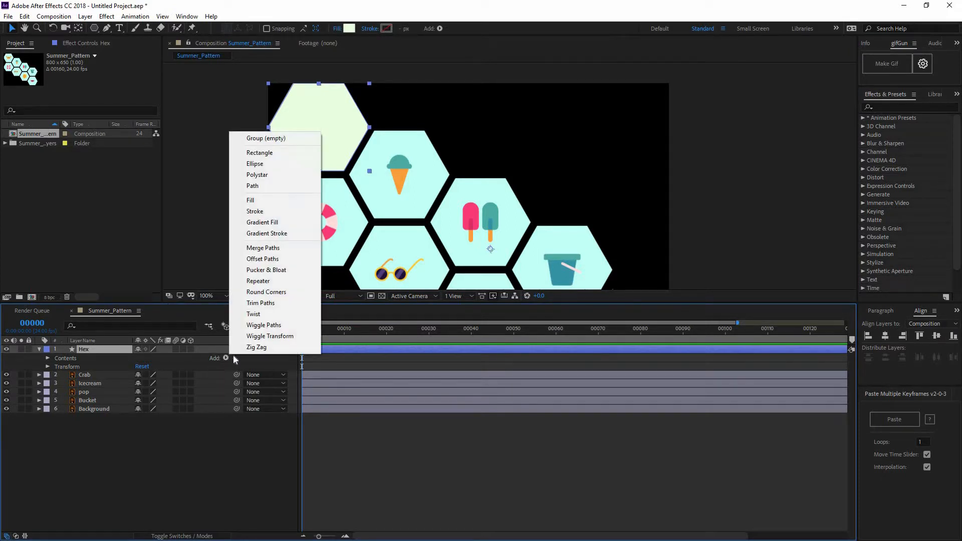
left_click(258, 281)
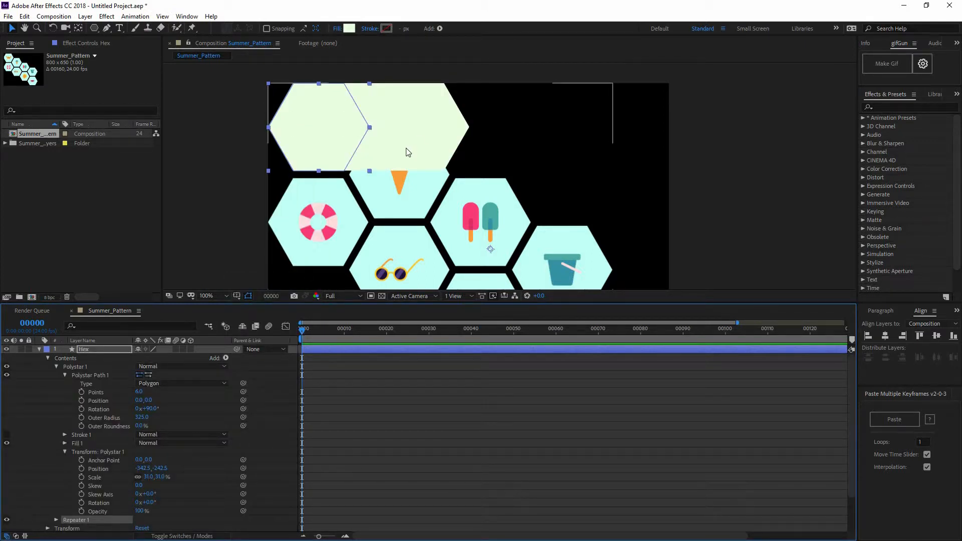
Expand the repeater's settings and set its number of copies to 3
scroll(65, 495, "down", 1)
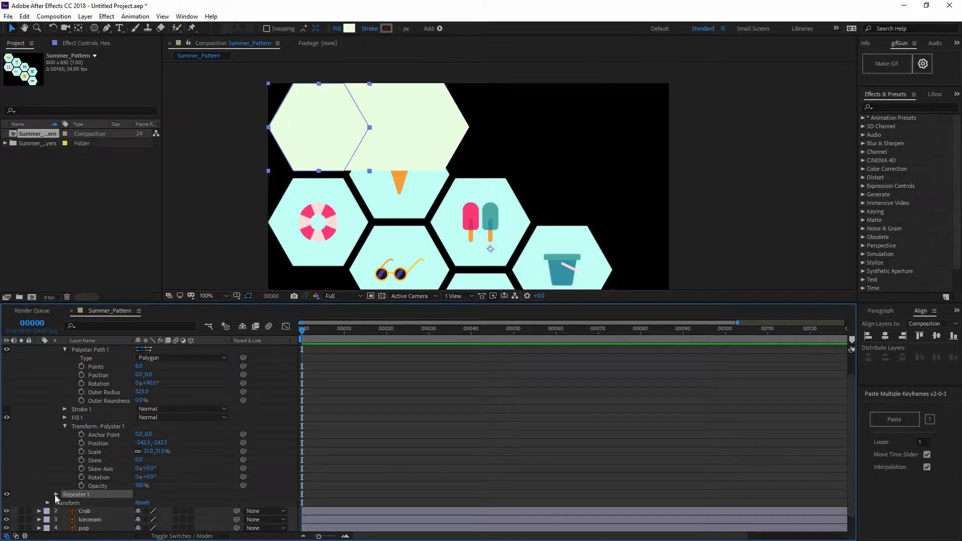
scroll(139, 482, "down", 1)
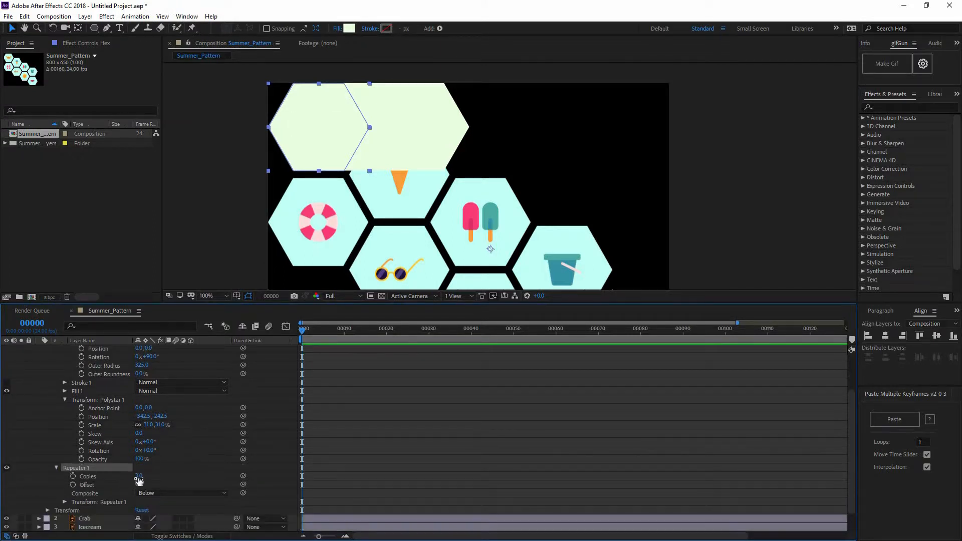
left_click(139, 477)
type("26")
key("Return")
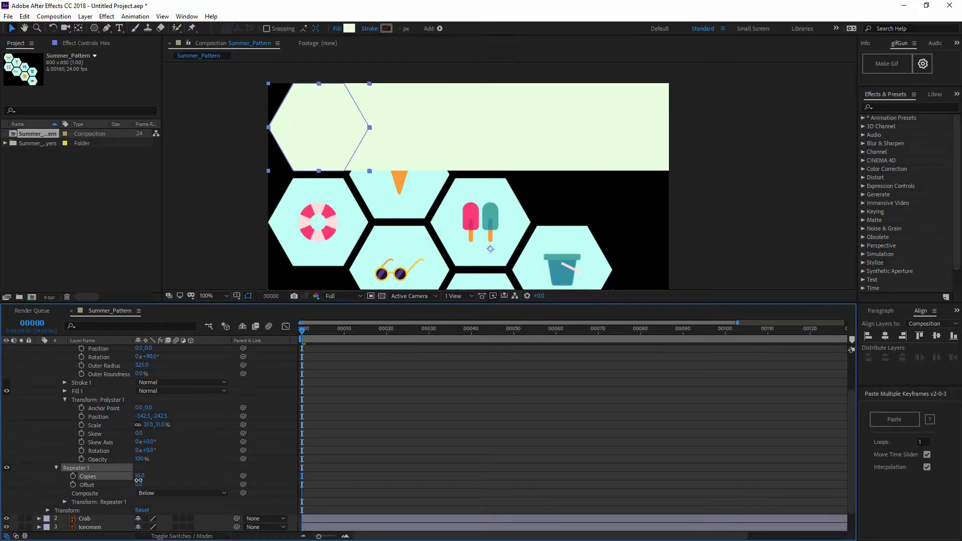
left_click_drag(139, 476, 139, 478)
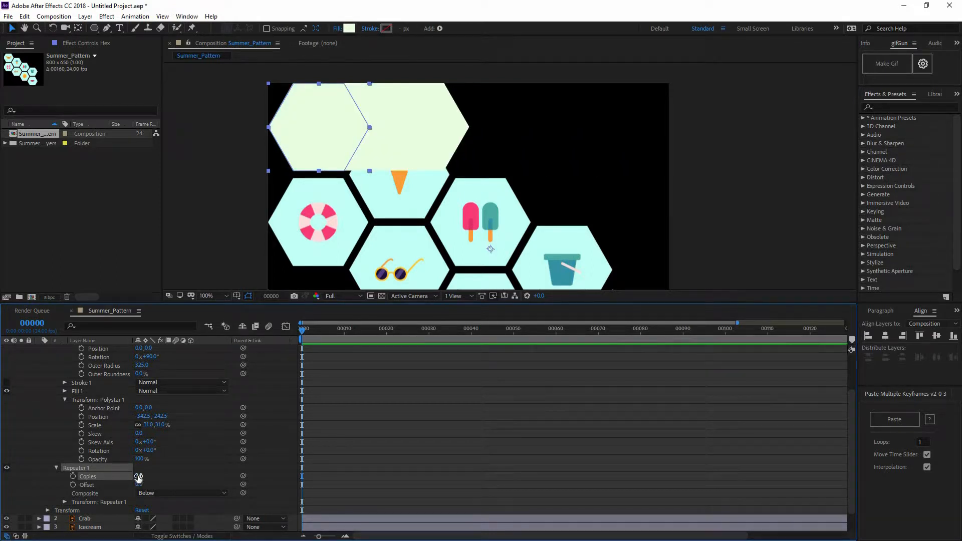
left_click(138, 477)
type("3")
key("Return")
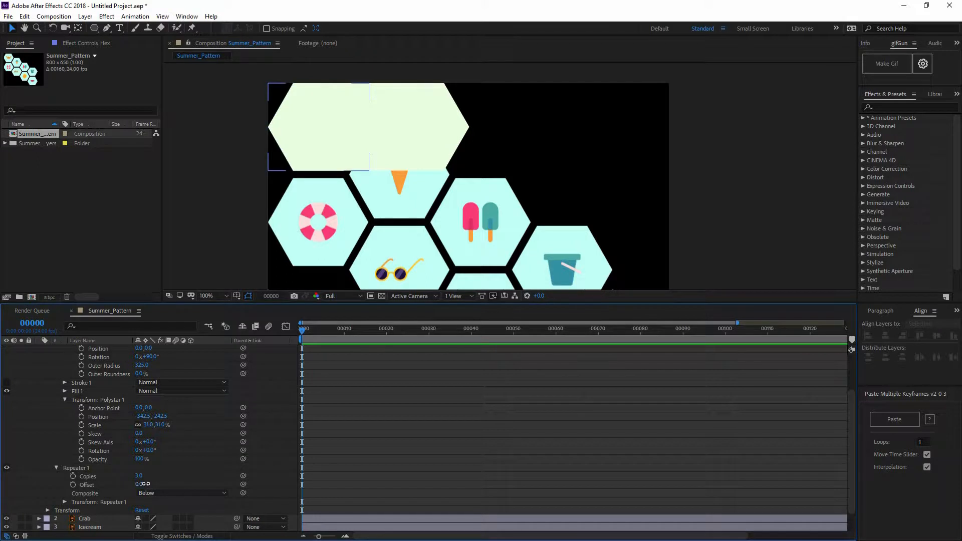
Try out the repeater's offset and a horizontal position of 126, restoring the offset to 0 and the position to 100
left_click_drag(146, 484, 156, 490)
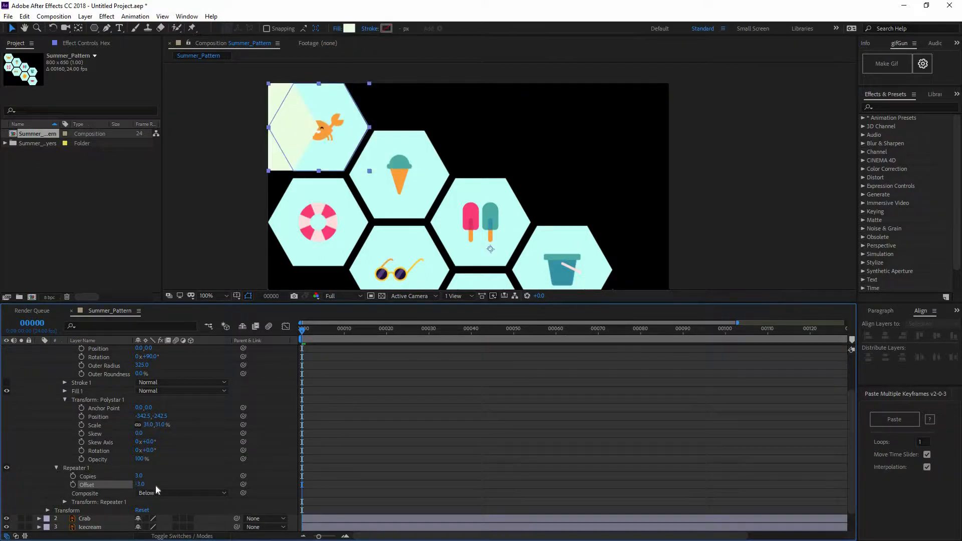
key("ctrl+z")
left_click(65, 502)
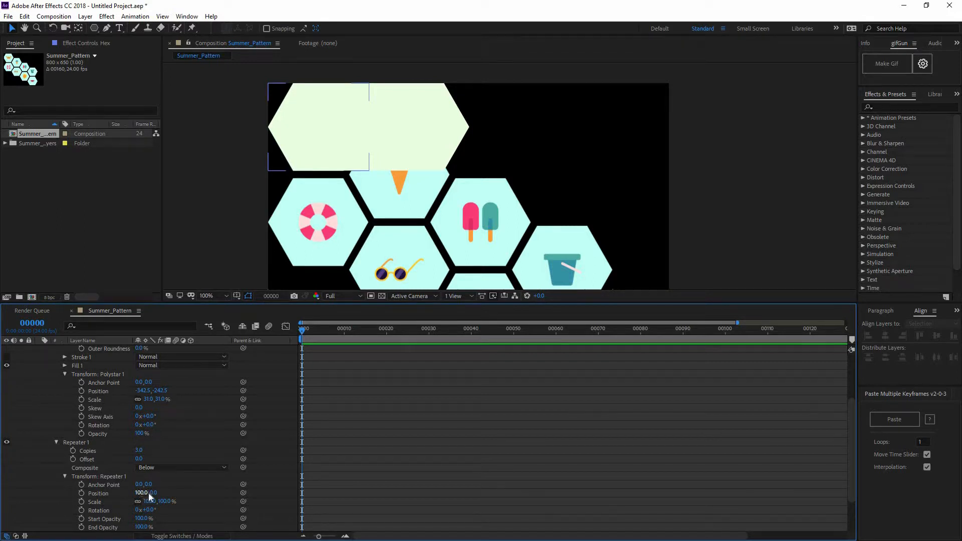
left_click_drag(144, 492, 163, 504)
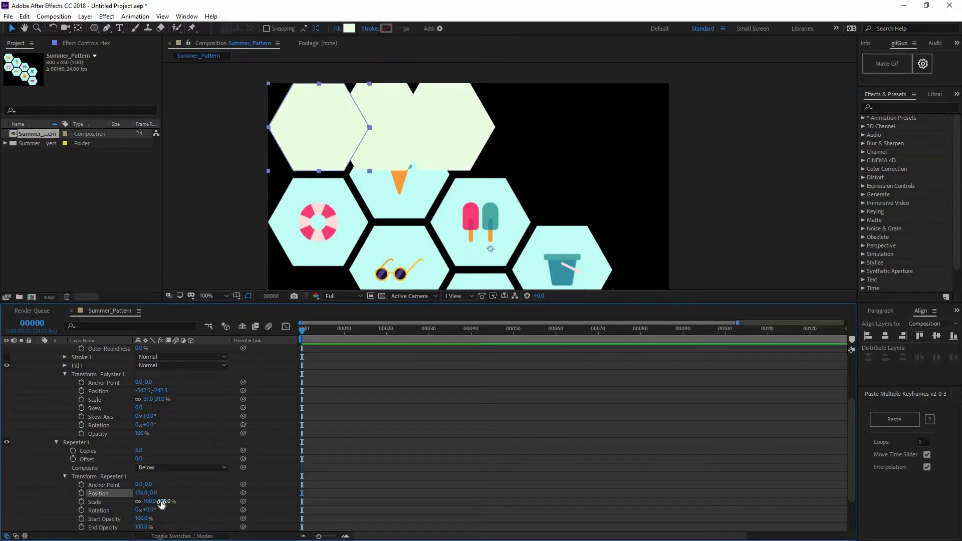
left_click(141, 493)
type("100")
key("Return")
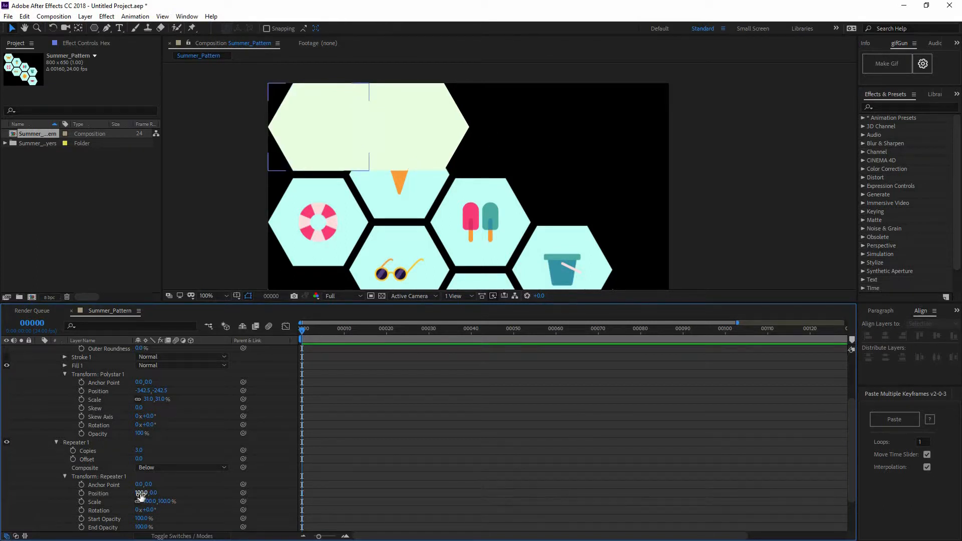
Set the horizontal position in the repeater's transform to 0 to remove the sideways spacing between copies
left_click(141, 493)
type("0")
key("Return")
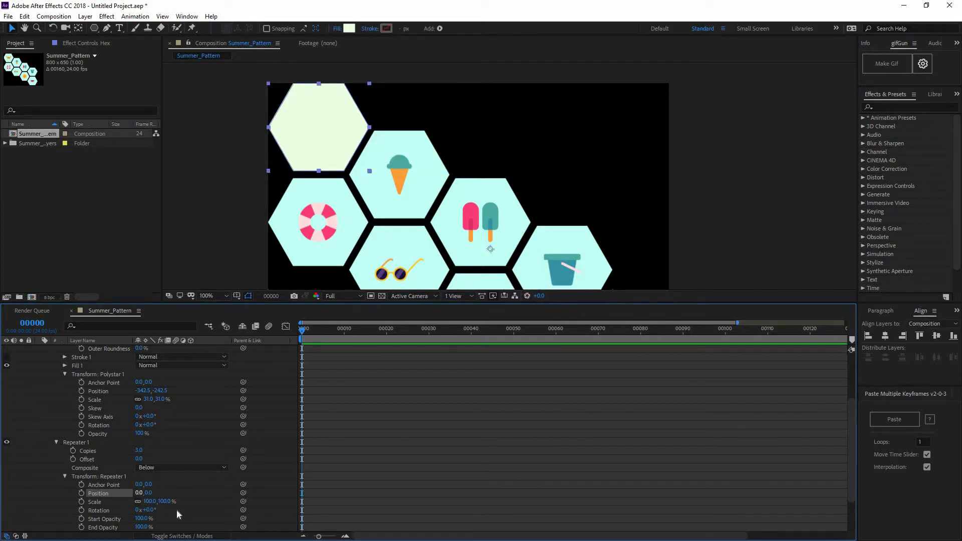
mouse_move(167, 501)
left_mouse_down()
mouse_move(187, 500)
mouse_move(137, 502)
mouse_move(151, 501)
left_mouse_up()
key("ctrl+z")
Set the vertical position in the repeater's transform to 190 so the copies line up with the tiles below
left_click_drag(148, 493, 245, 493)
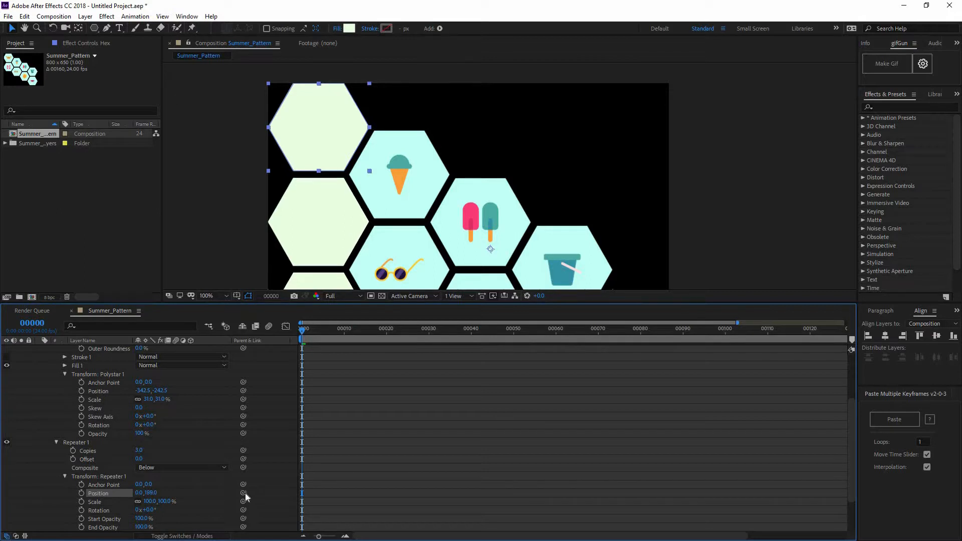
left_click(152, 493)
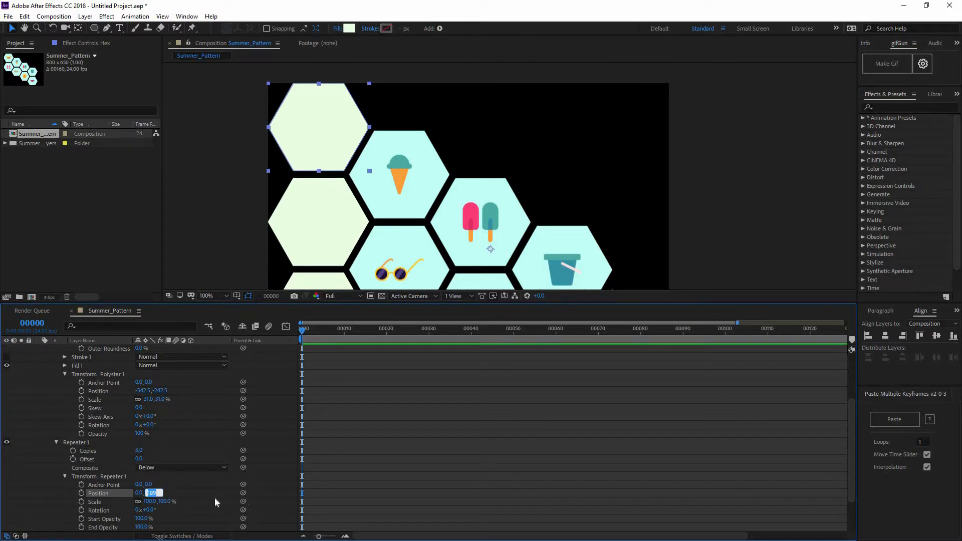
type("190")
key("Return")
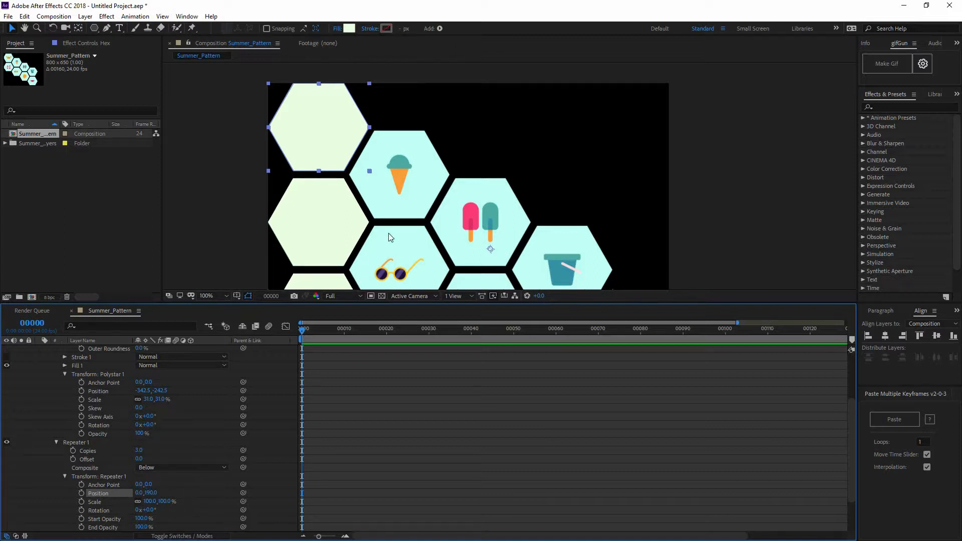
scroll(391, 237, "down", 1)
left_click_drag(350, 191, 277, 161)
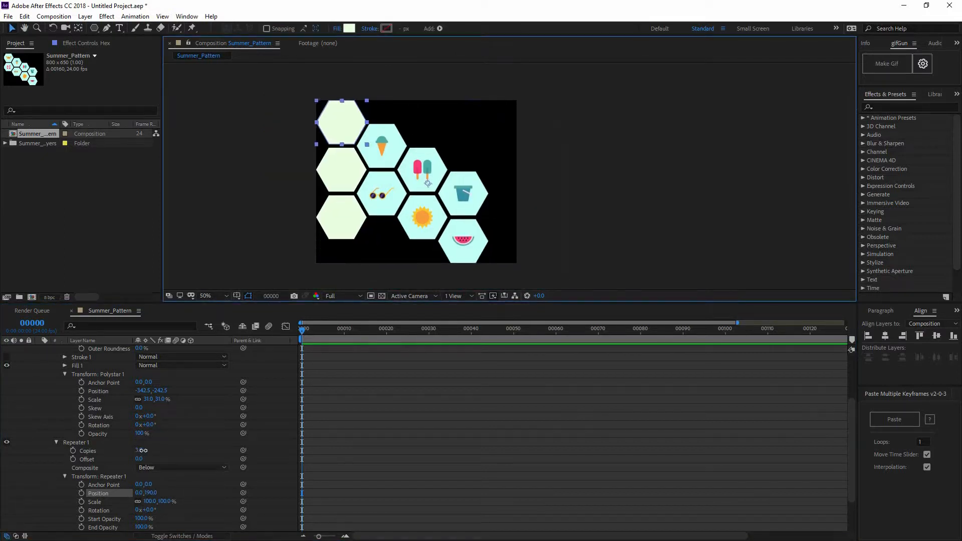
Set the first repeater's number of copies to 20
left_click_drag(143, 450, 184, 446)
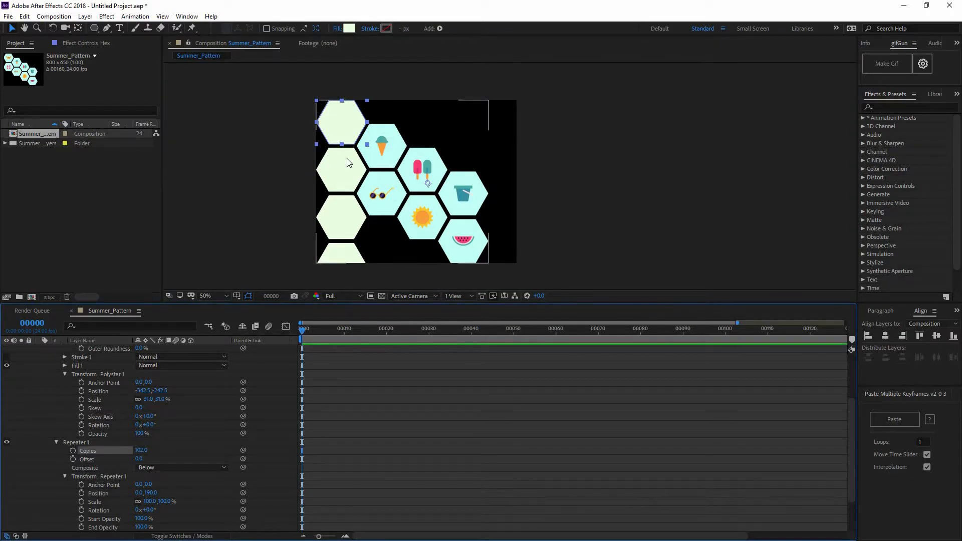
scroll(347, 159, "up", 1)
scroll(285, 210, "down", 1)
scroll(269, 224, "up", 1)
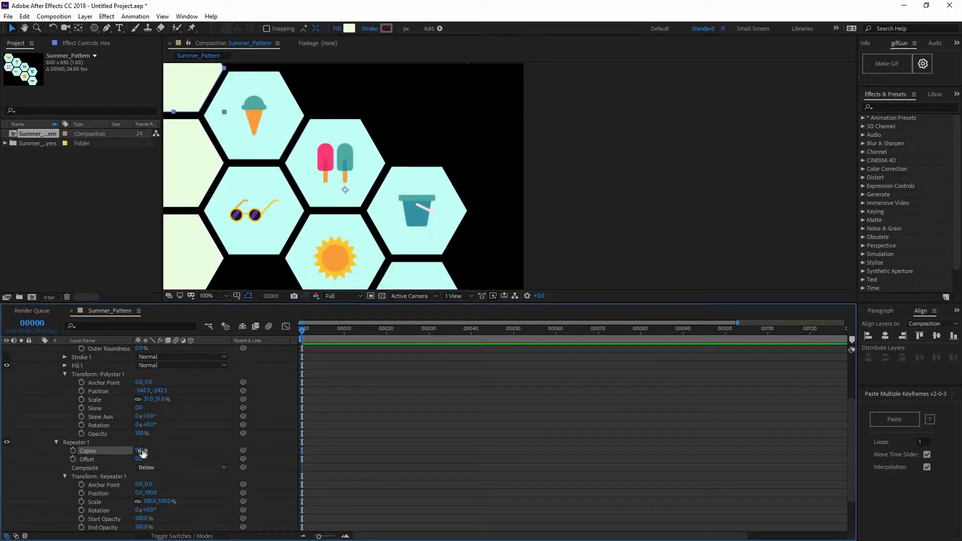
key("Return")
type("20")
key("Return")
scroll(358, 168, "down", 1)
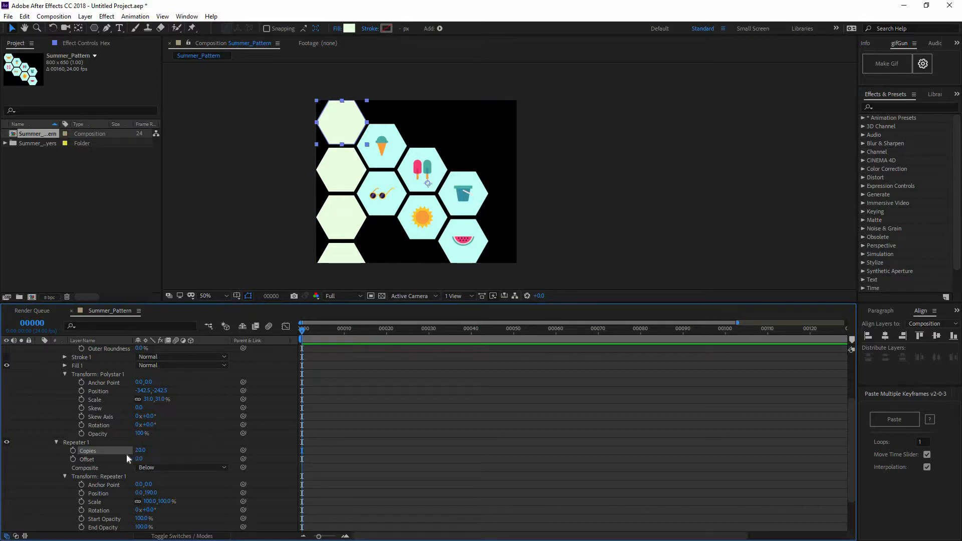
Collapse the first repeater and add a second repeater to the Hex layer's contents
left_click(82, 443)
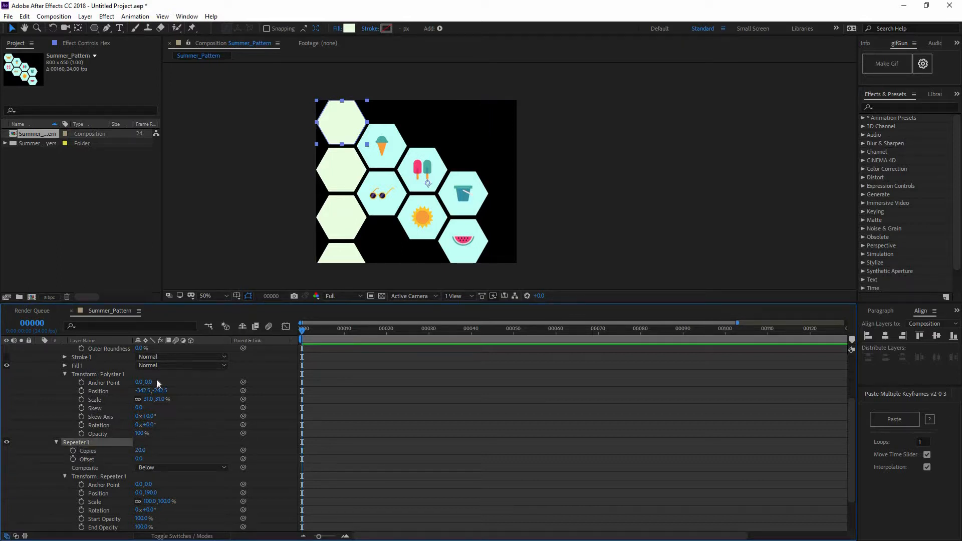
scroll(109, 427, "up", 1)
left_click(57, 468)
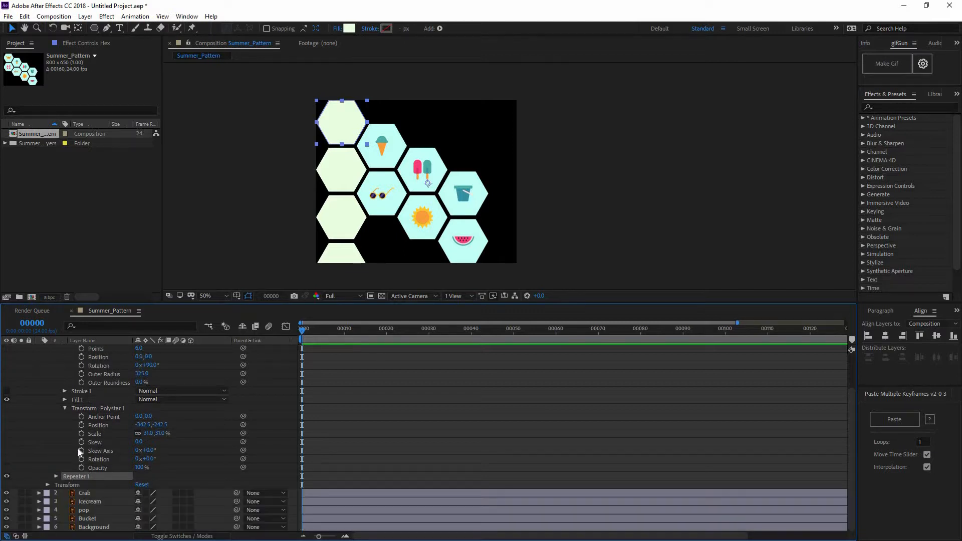
scroll(80, 426, "up", 1)
scroll(83, 358, "up", 1)
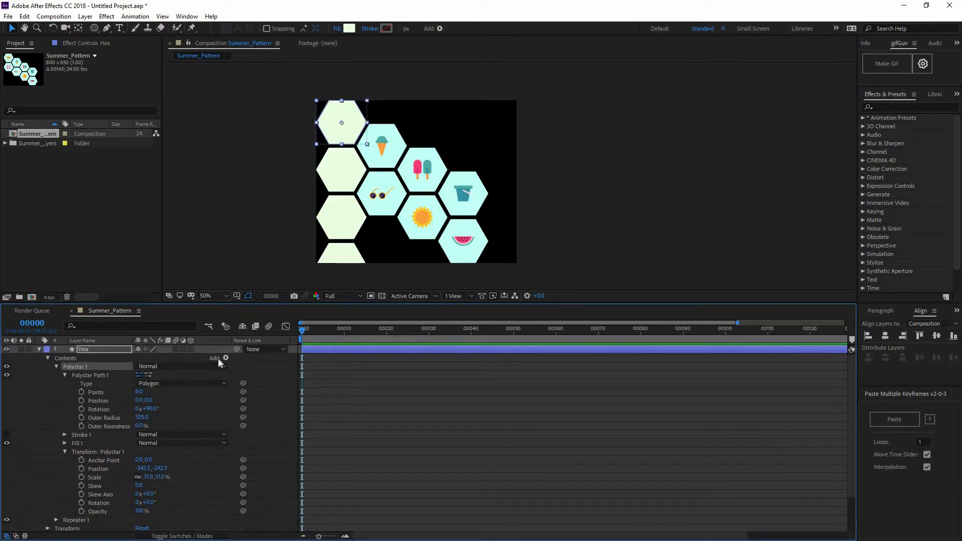
left_click(225, 357)
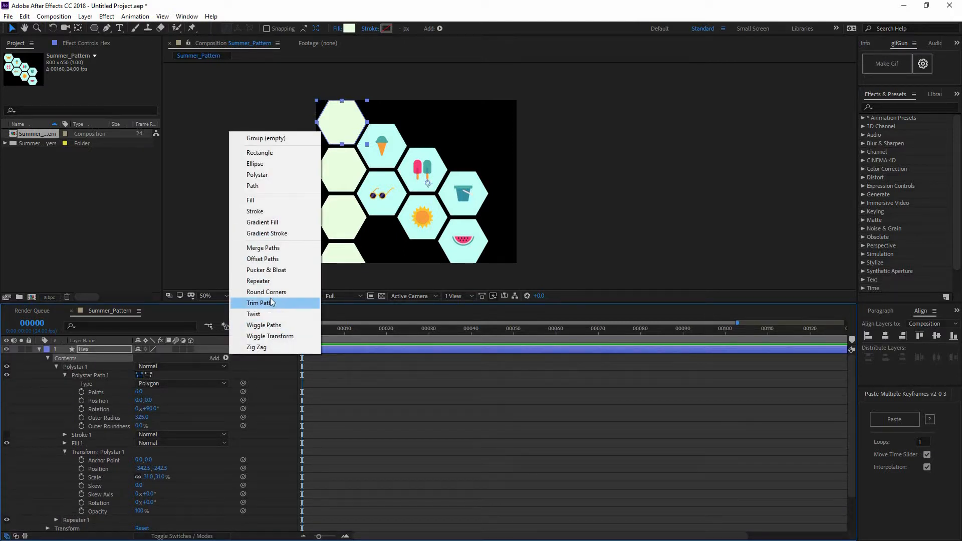
left_click(273, 281)
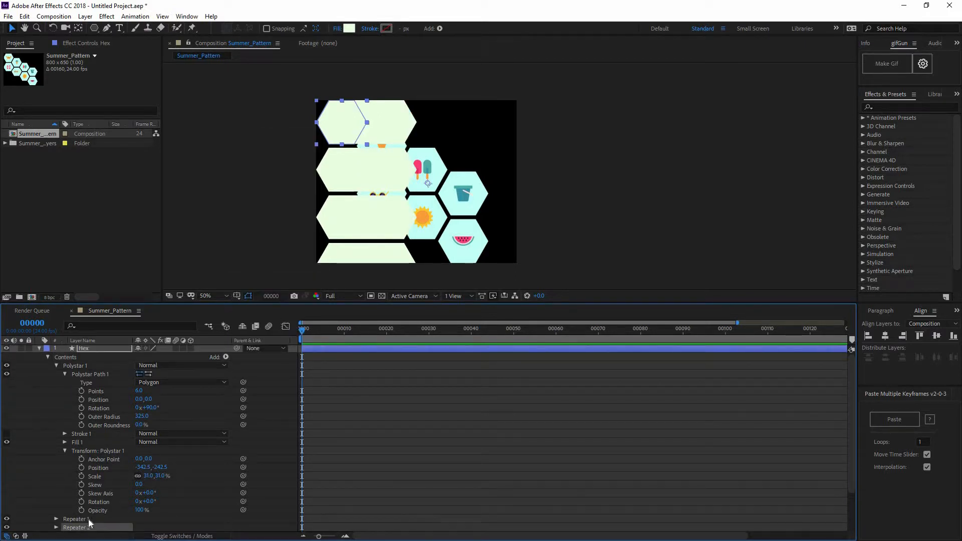
Expand the second repeater's settings along with its transform properties
scroll(65, 511, "down", 1)
left_click(57, 502)
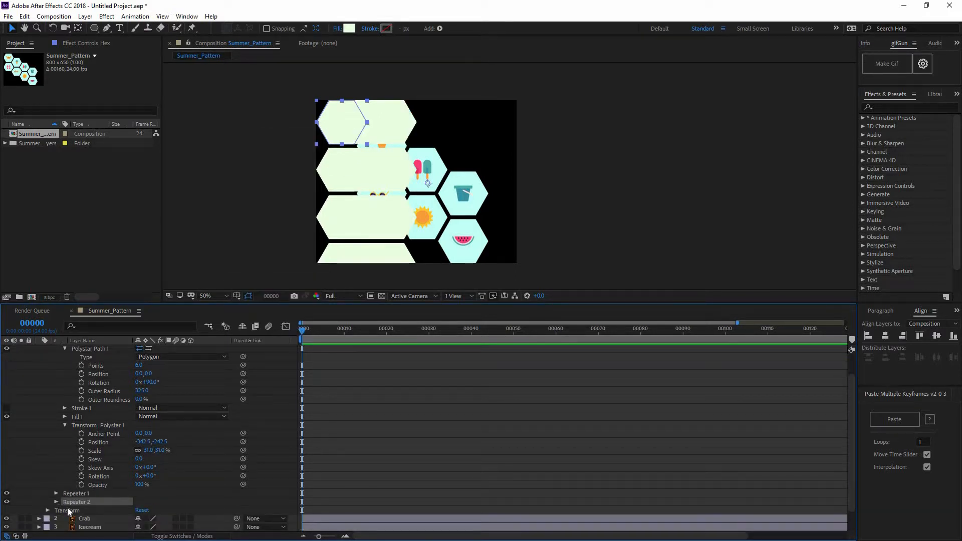
scroll(94, 501, "down", 1)
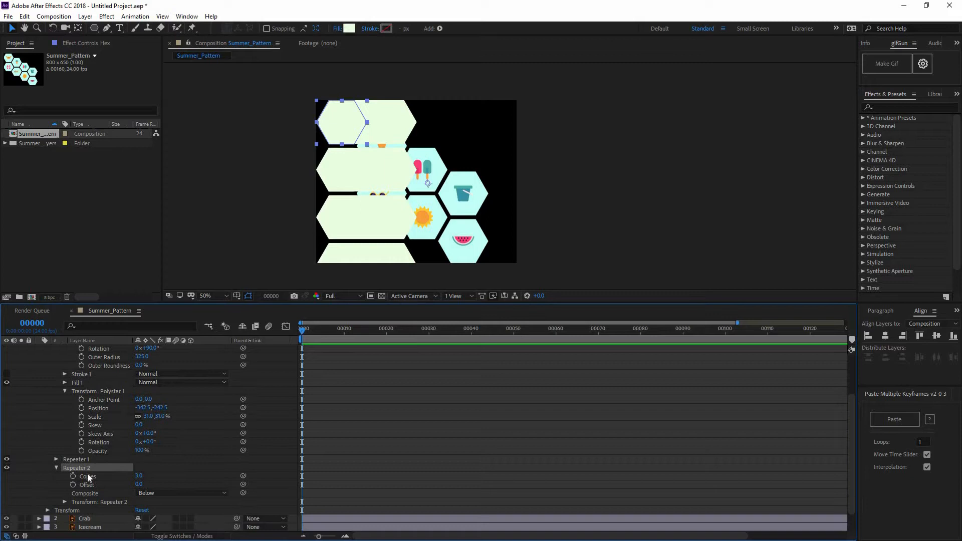
left_click(65, 502)
scroll(120, 487, "down", 1)
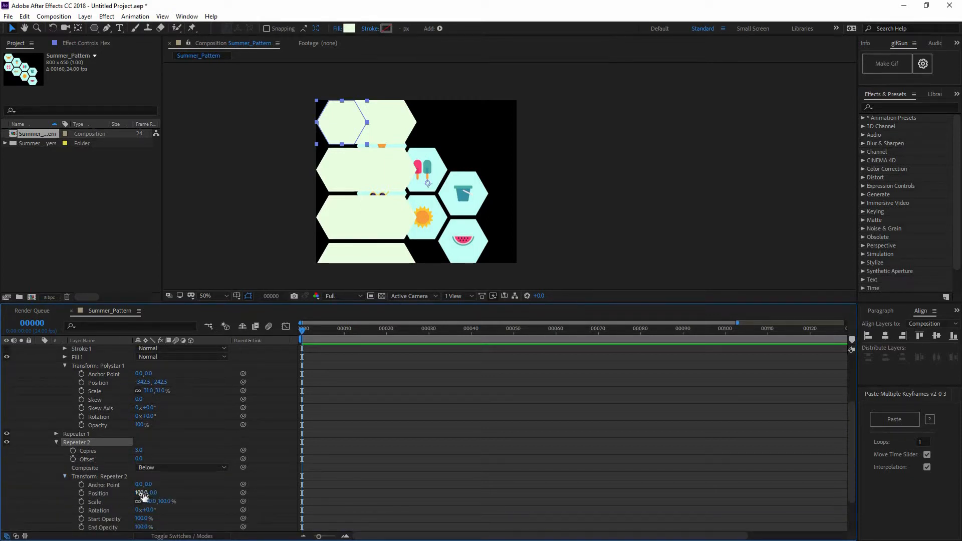
Try out a wider horizontal position in the second repeater's transform, restoring it to 100
left_click_drag(142, 495, 200, 490)
scroll(275, 149, "up", 1)
left_click_drag(275, 149, 397, 216)
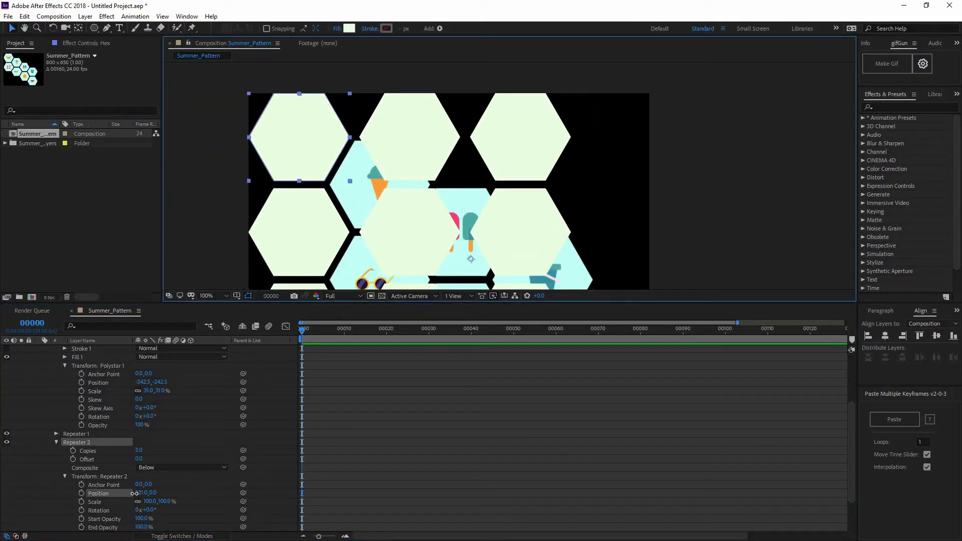
left_click_drag(134, 493, 180, 492)
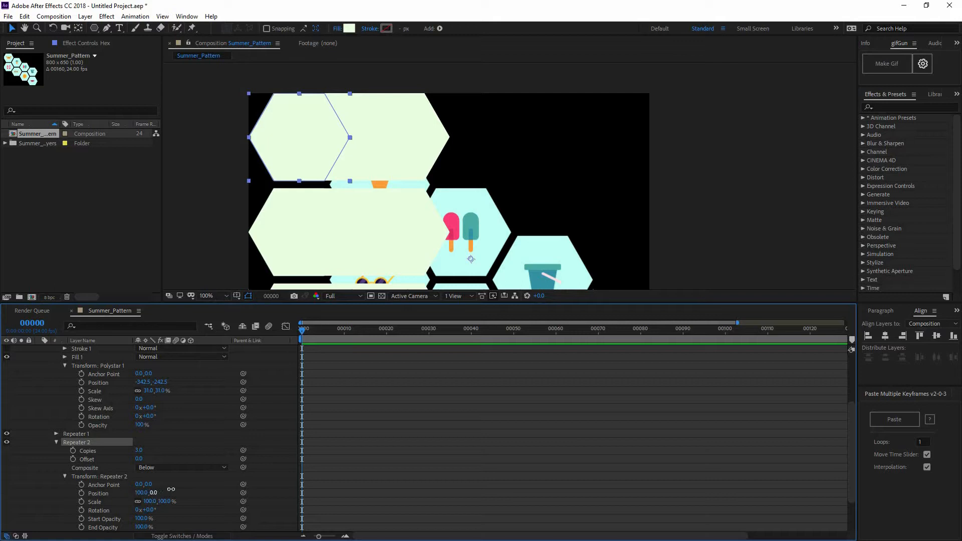
Set the second repeater's position to 162 horizontally and 95 vertically so the new columns line up diagonally with the tiles
left_click_drag(170, 489, 202, 492)
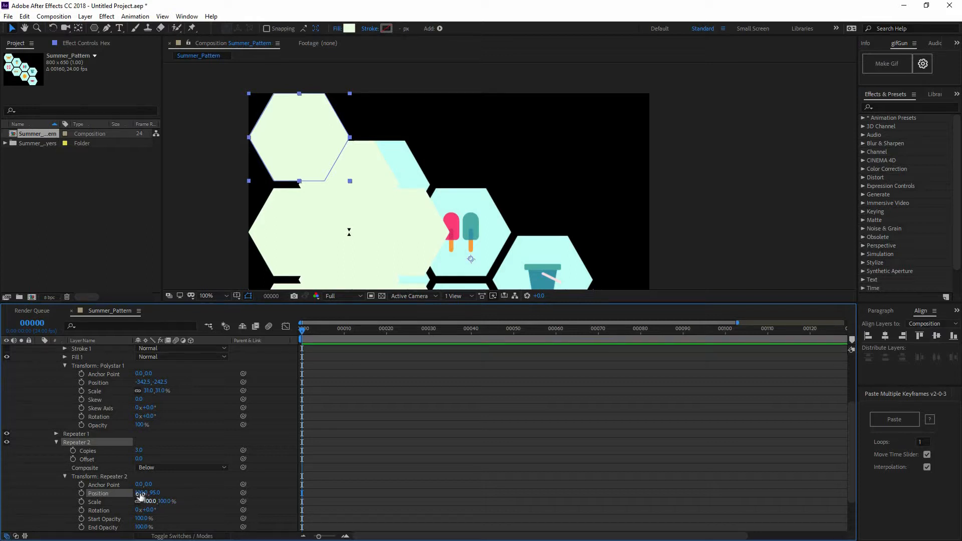
left_click_drag(145, 493, 171, 491)
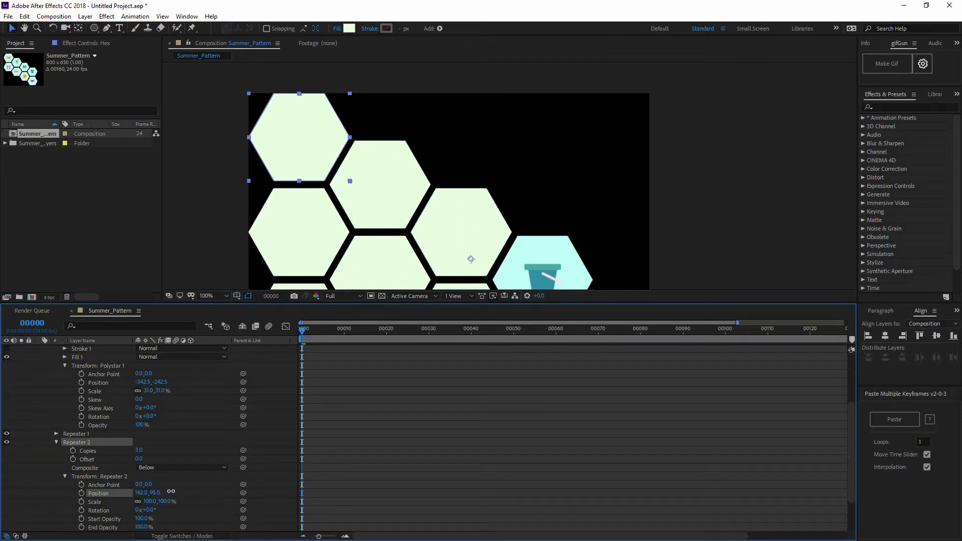
key("comma")
mouse_move(353, 148)
left_mouse_down()
mouse_move(337, 191)
mouse_move(339, 155)
left_mouse_up()
key("period")
left_click_drag(318, 217, 405, 261)
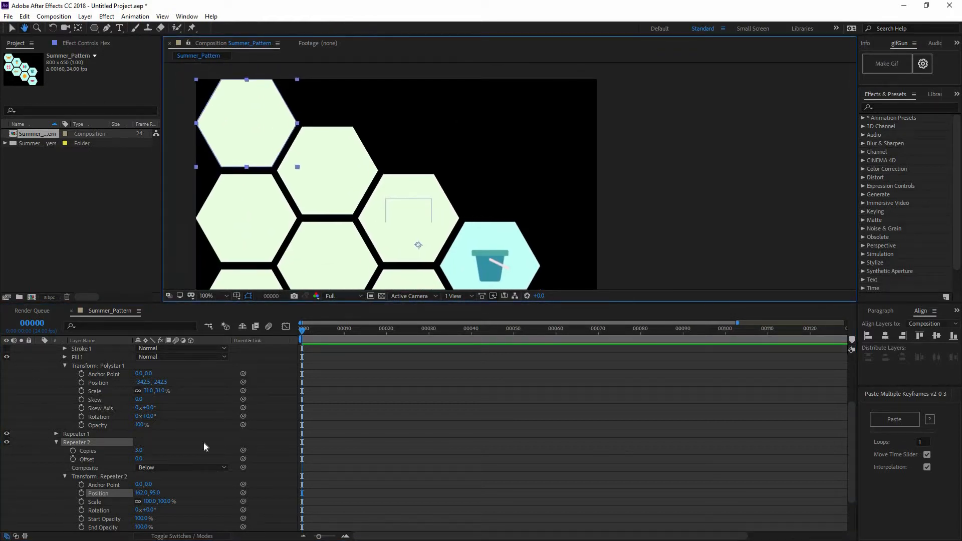
key("v")
Try out horizontal positions of 613, 163 and 160 in the second repeater's transform, undoing the 613 entry
left_click(141, 493)
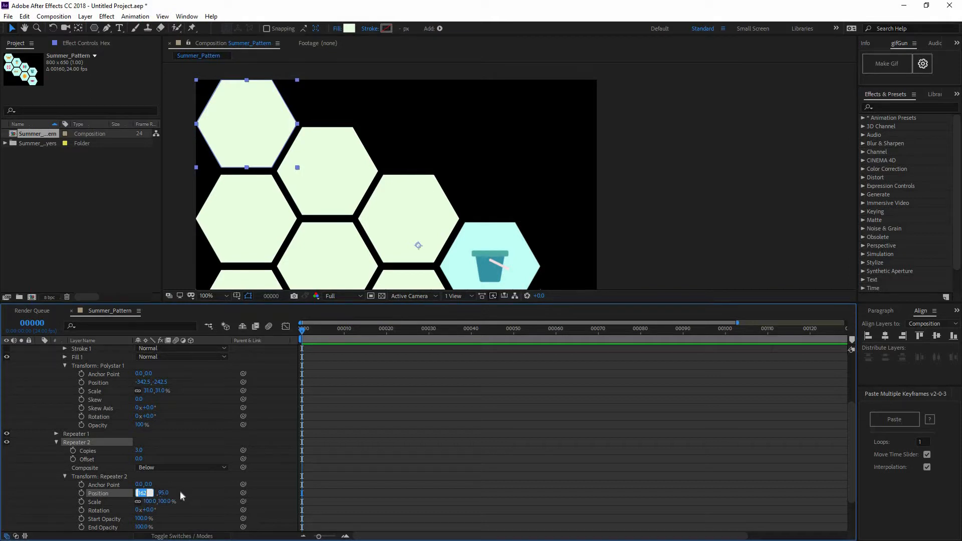
type("613")
key("Return")
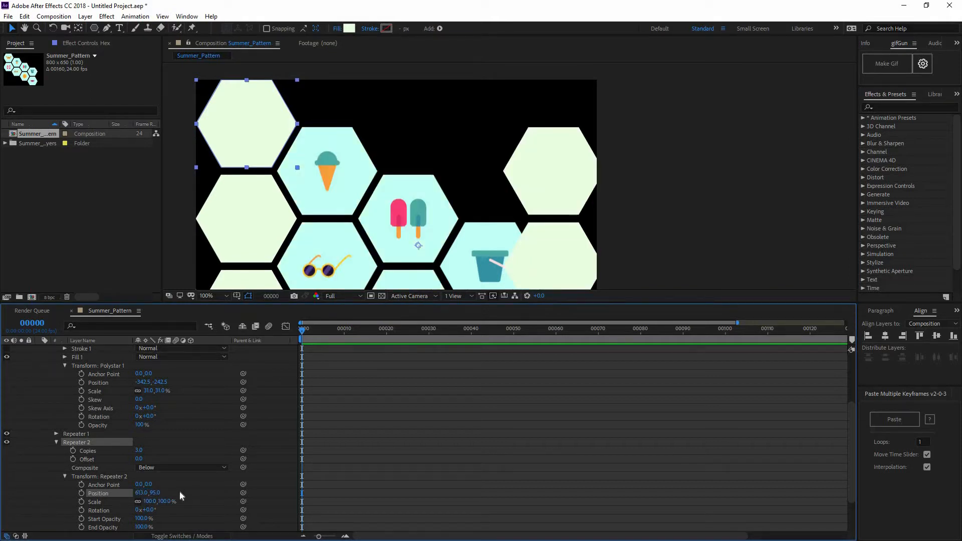
key("ctrl+z")
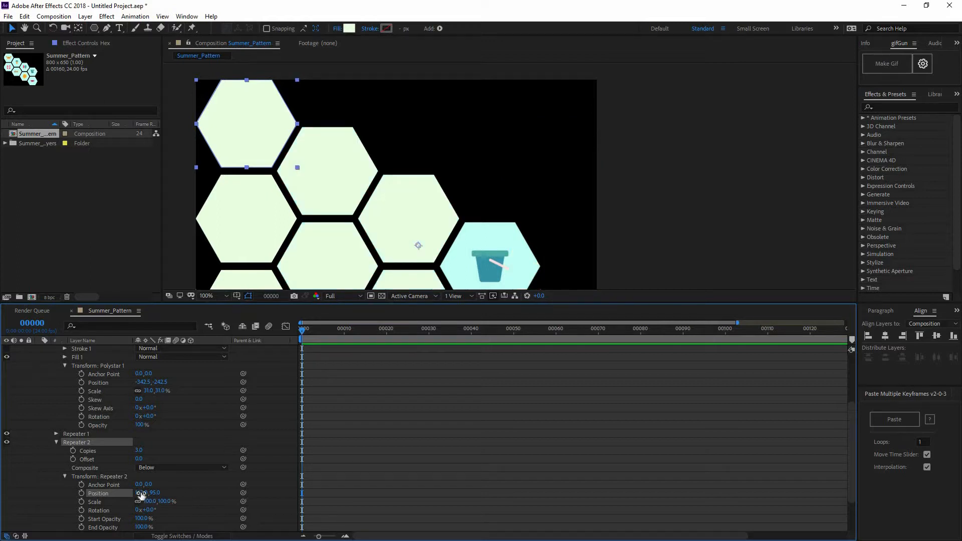
left_click(149, 493)
key("Return")
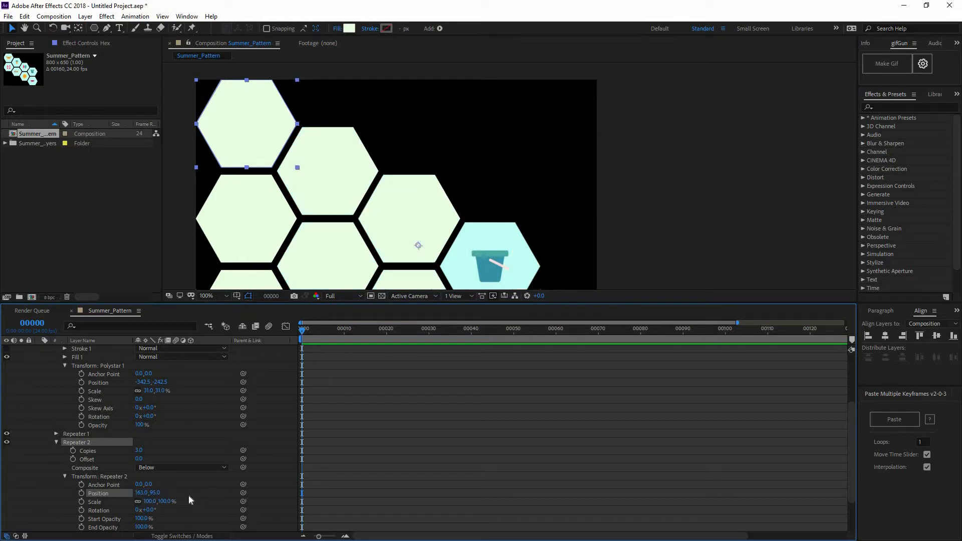
left_click(145, 493)
type("160")
key("Return")
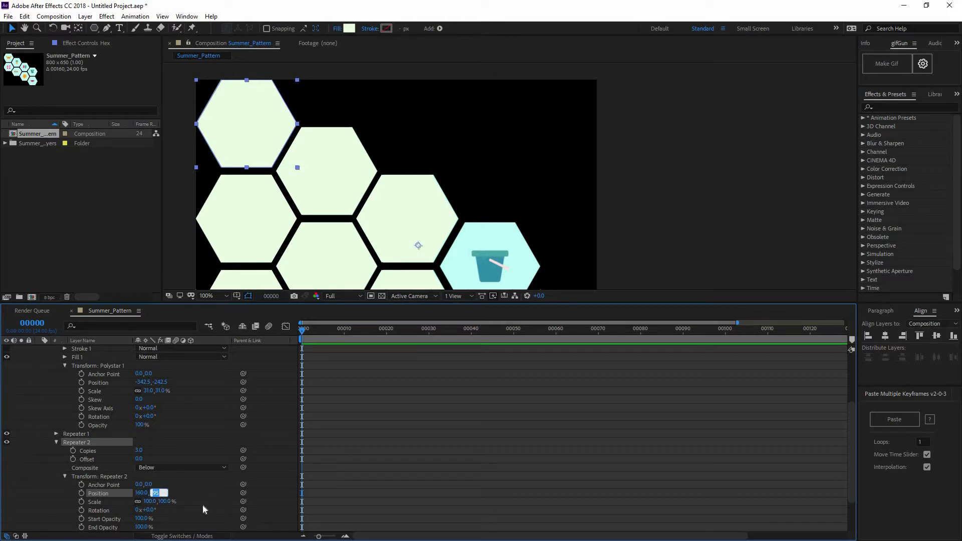
left_click(312, 107)
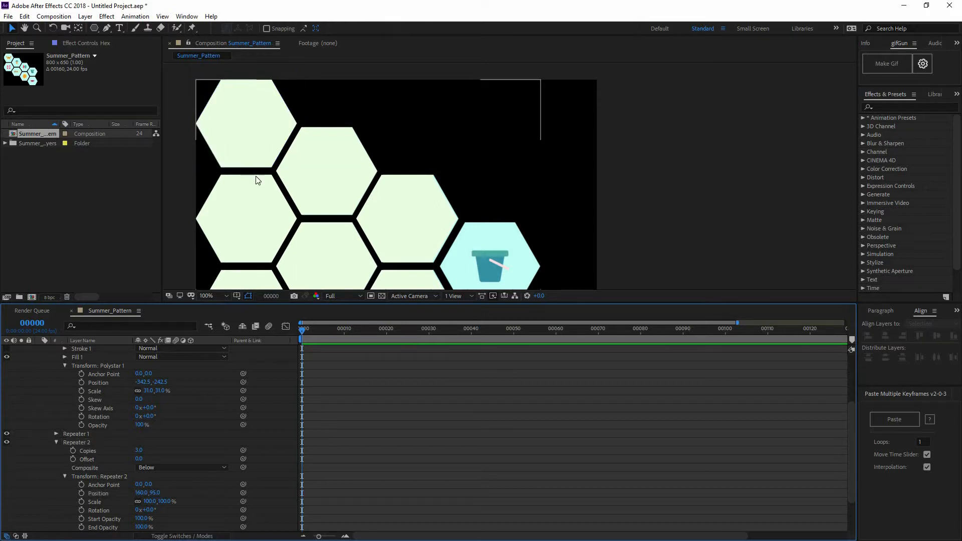
Set the second repeater's horizontal position to 162, matching the copies closely to the edges of the tiles beneath
scroll(318, 176, "up", 2)
key("space")
left_click_drag(276, 174, 537, 176)
left_click_drag(346, 229, 433, 188)
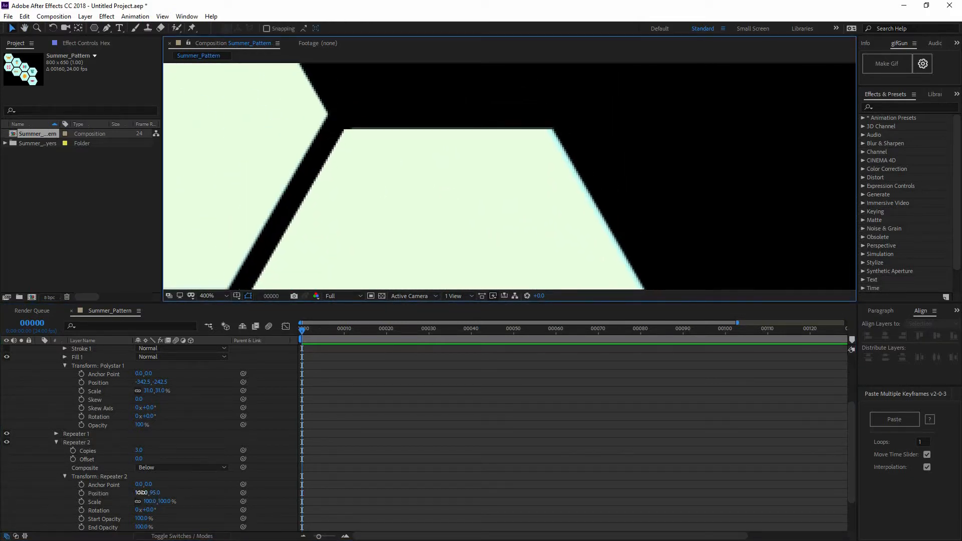
left_click_drag(142, 492, 153, 492)
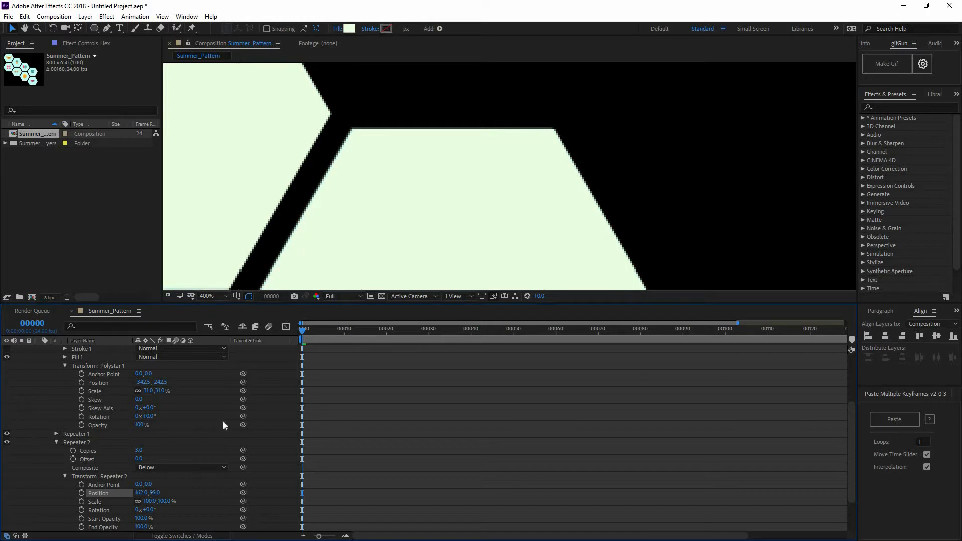
scroll(421, 190, "down", 4)
left_click_drag(453, 271, 379, 226)
scroll(446, 219, "down", 1)
key("space")
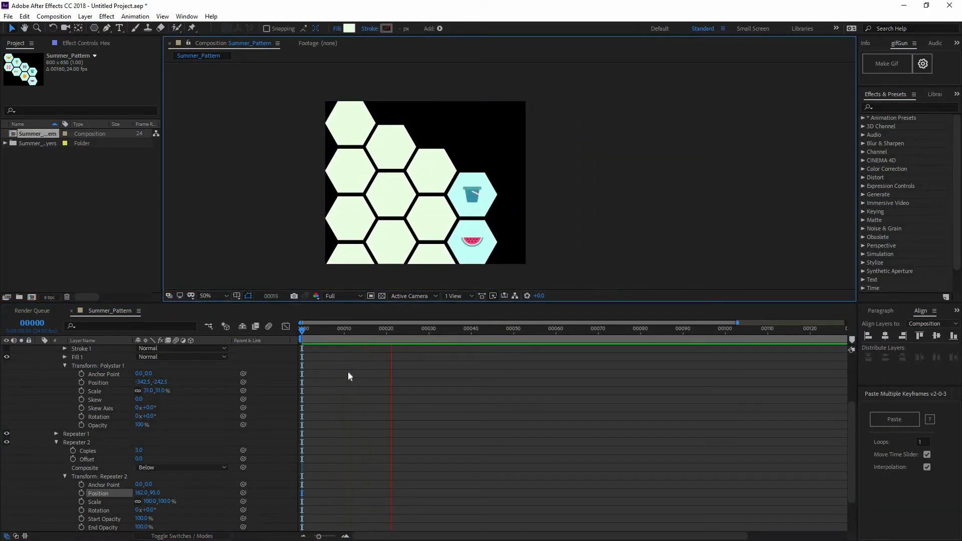
left_click(281, 332)
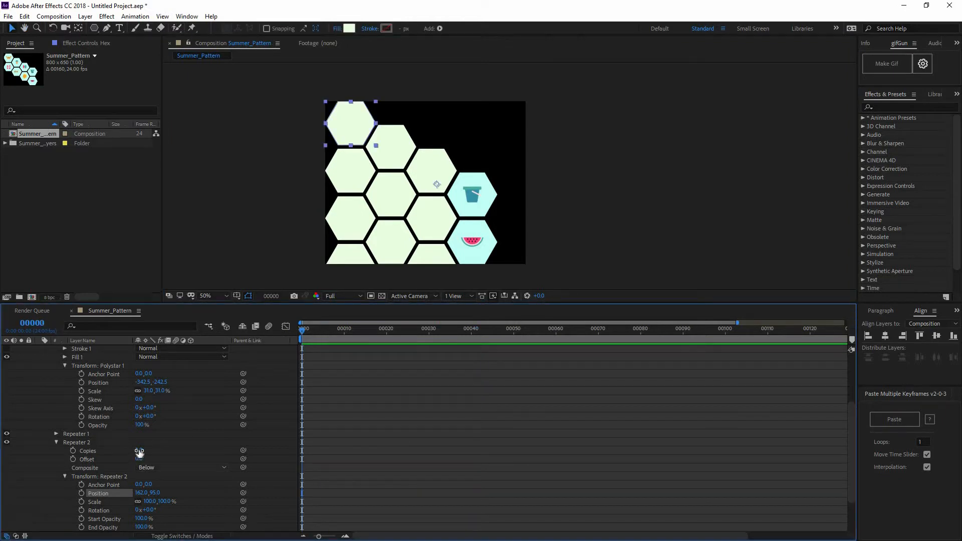
Set the second repeater's number of copies to 50
left_click_drag(144, 449, 143, 451)
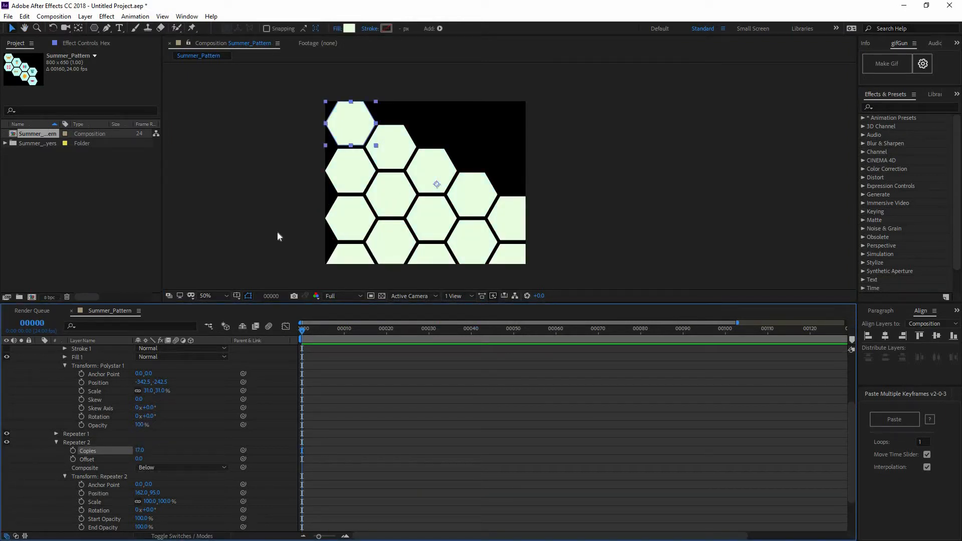
left_click(138, 450)
type("50")
key("Return")
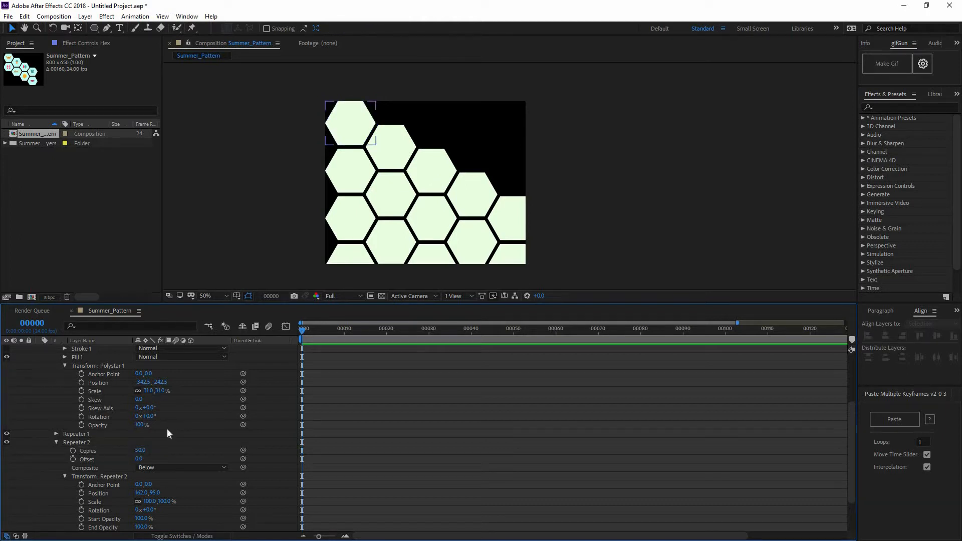
Expand the first repeater and set its number of copies to 50
scroll(167, 428, "up", 3)
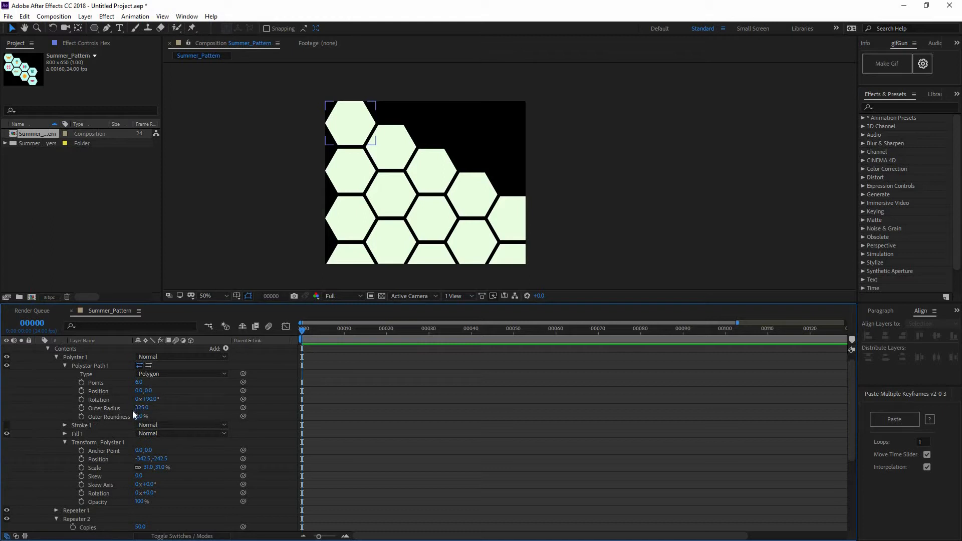
scroll(110, 437, "up", 1)
scroll(56, 468, "down", 3)
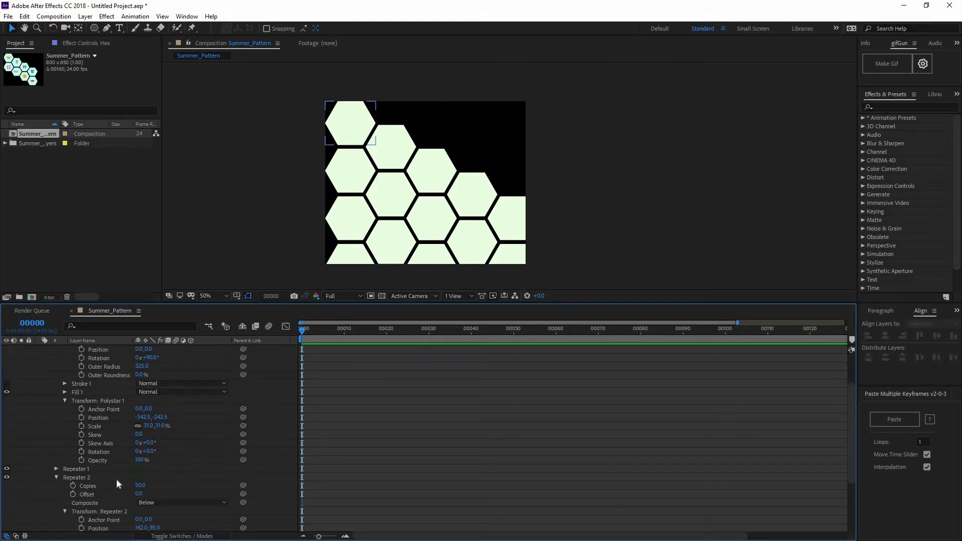
left_click(57, 468)
scroll(150, 483, "down", 4)
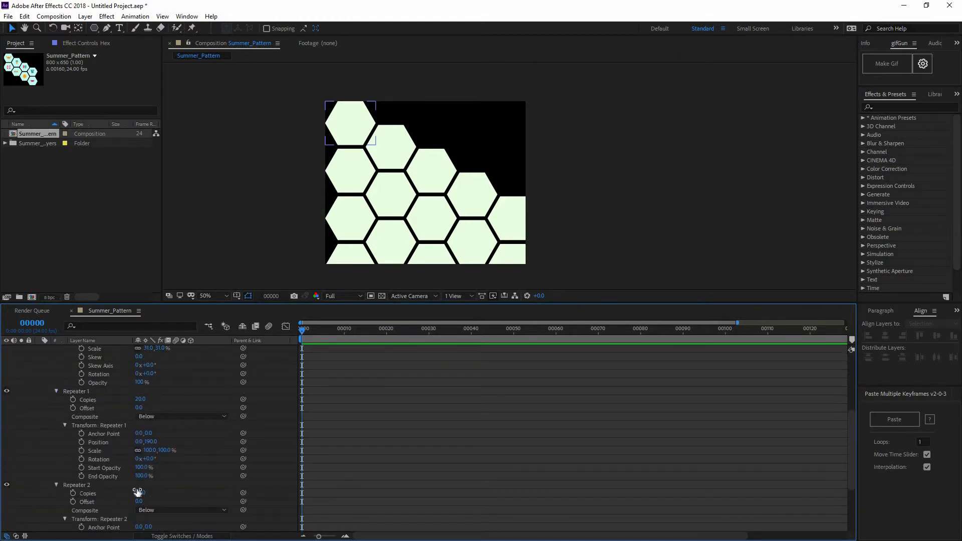
left_click(141, 400)
key("Return")
Select the Hex layer and move the hexagon grid up and to the right so it fills the composition's empty upper-right area
scroll(144, 386, "up", 5)
left_click(115, 349)
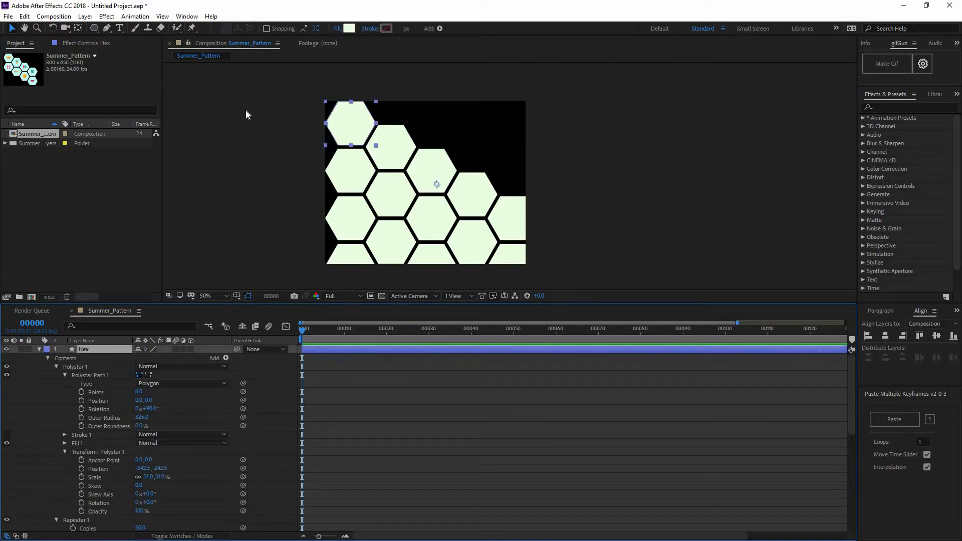
left_click_drag(336, 111, 360, 5)
left_click_drag(439, 224, 449, 243)
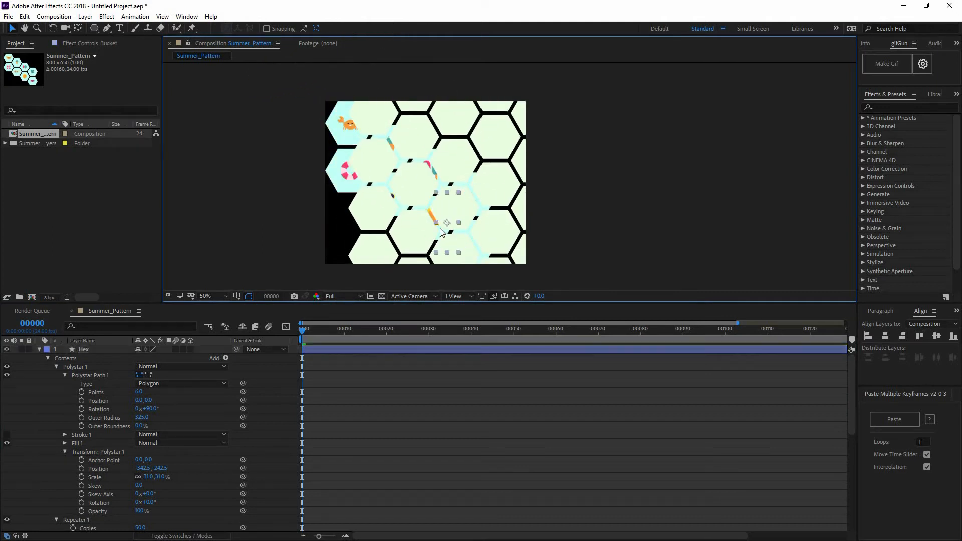
key("ctrl+z")
left_click_drag(471, 185, 454, 202)
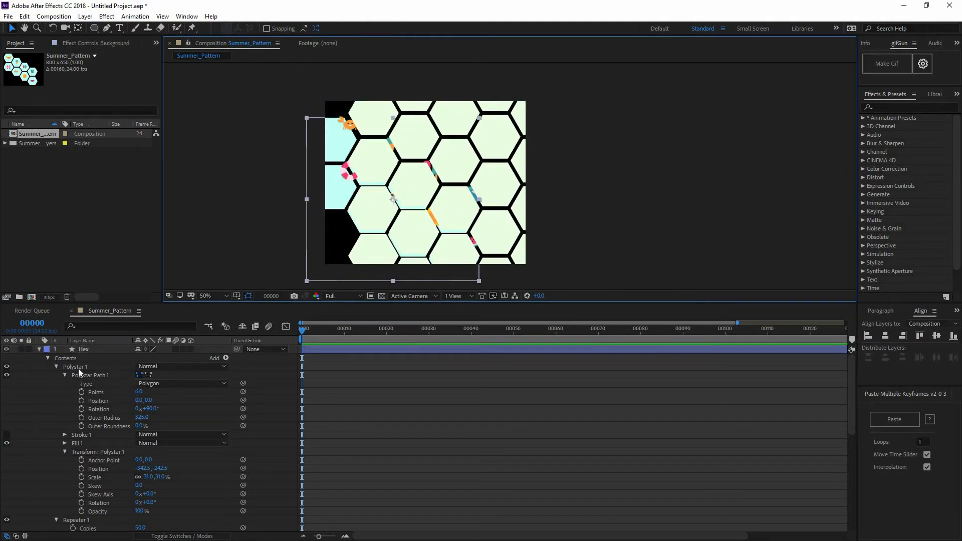
key("ctrl+z")
Select the Hex layer and move the hexagon grid up and to the left so it covers the whole composition
left_click(89, 350)
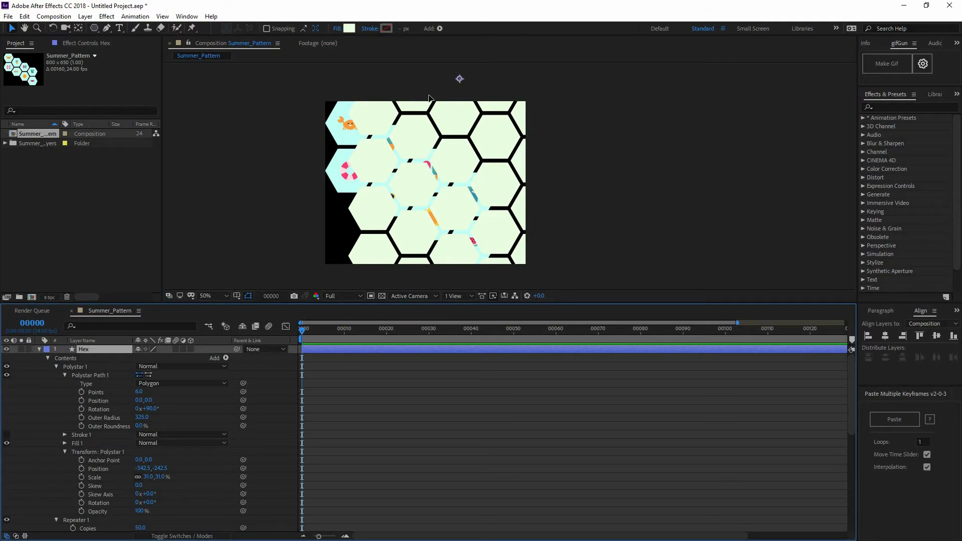
left_click_drag(429, 98, 398, 61)
key("space")
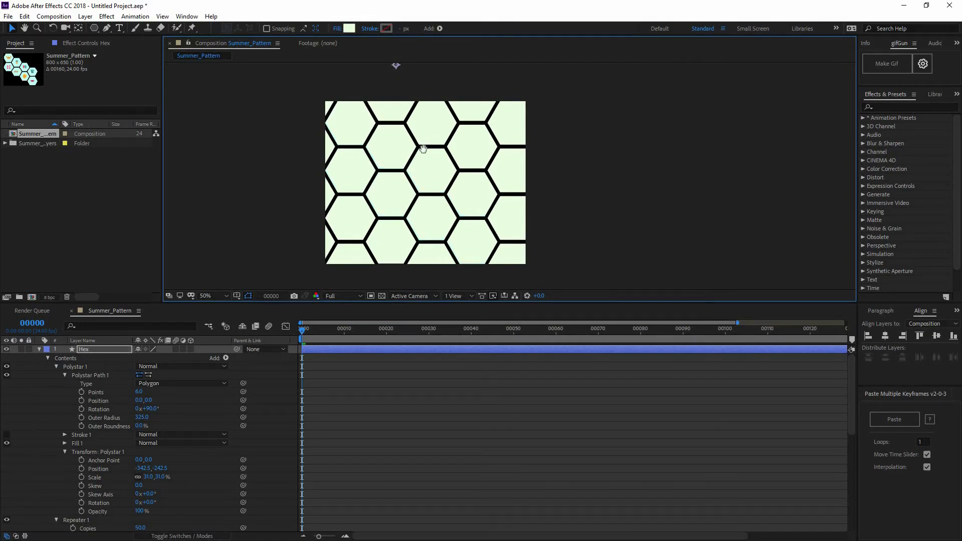
Zoom in on the composition and nudge the Hex grid slightly down to line up with the tile edges beneath
left_click_drag(349, 113, 404, 145)
scroll(462, 195, "up", 2)
left_click_drag(320, 103, 460, 228)
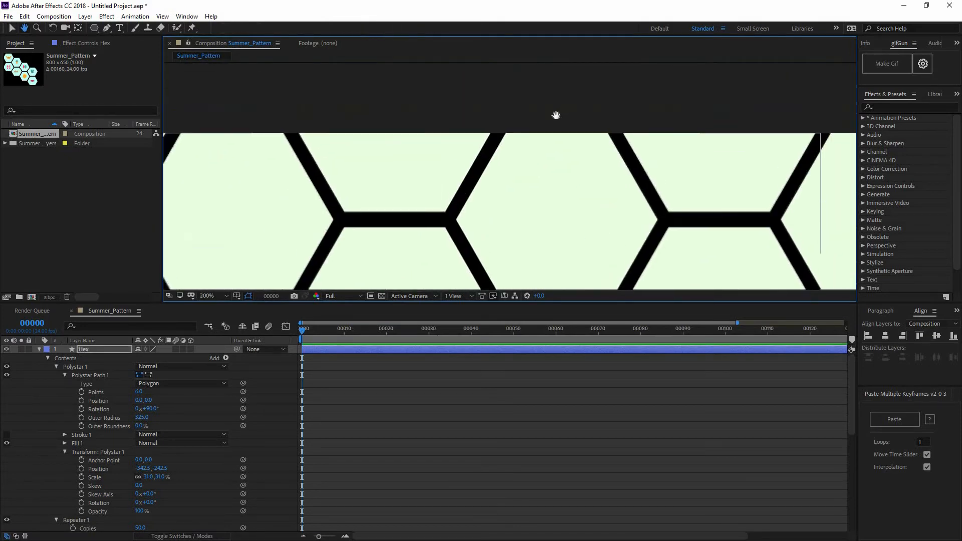
left_click_drag(297, 241, 422, 179)
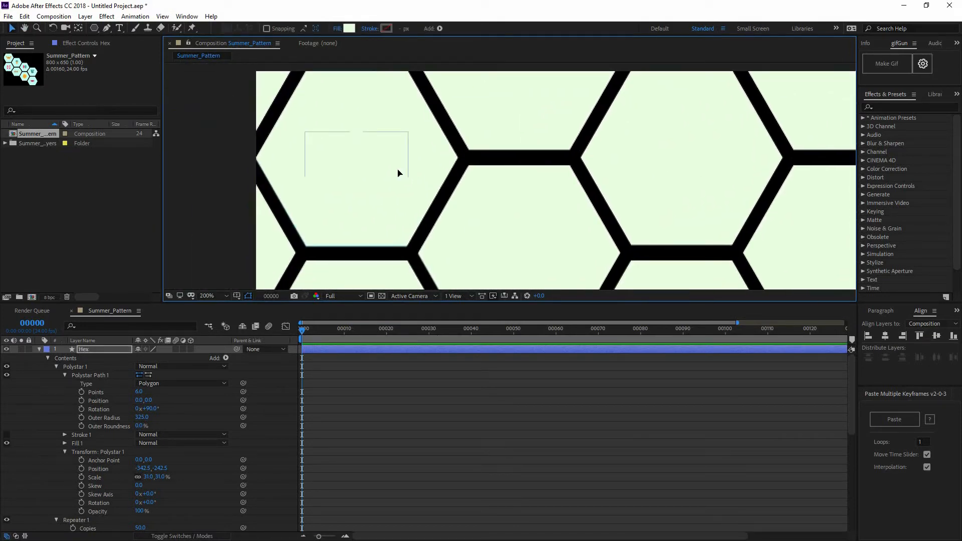
left_click(399, 174)
left_click(88, 350)
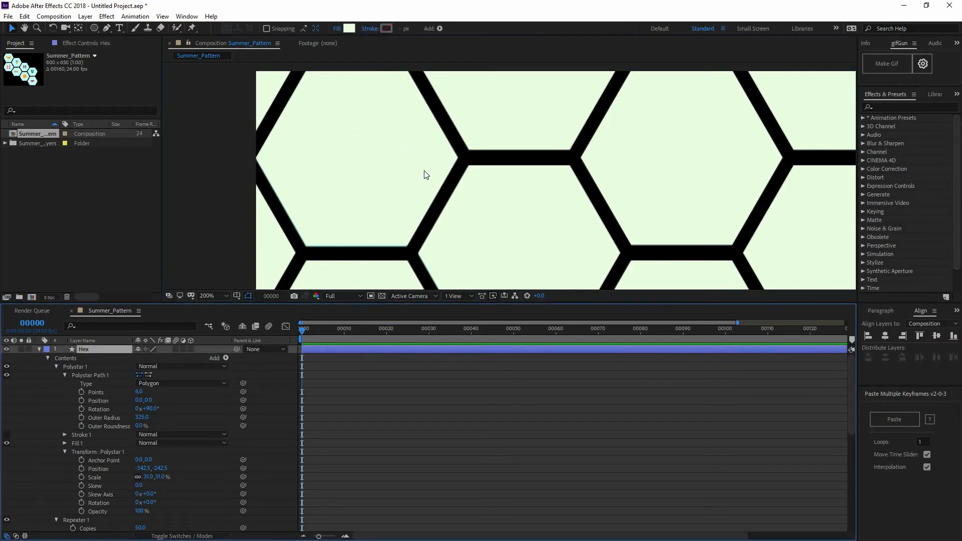
key("Return")
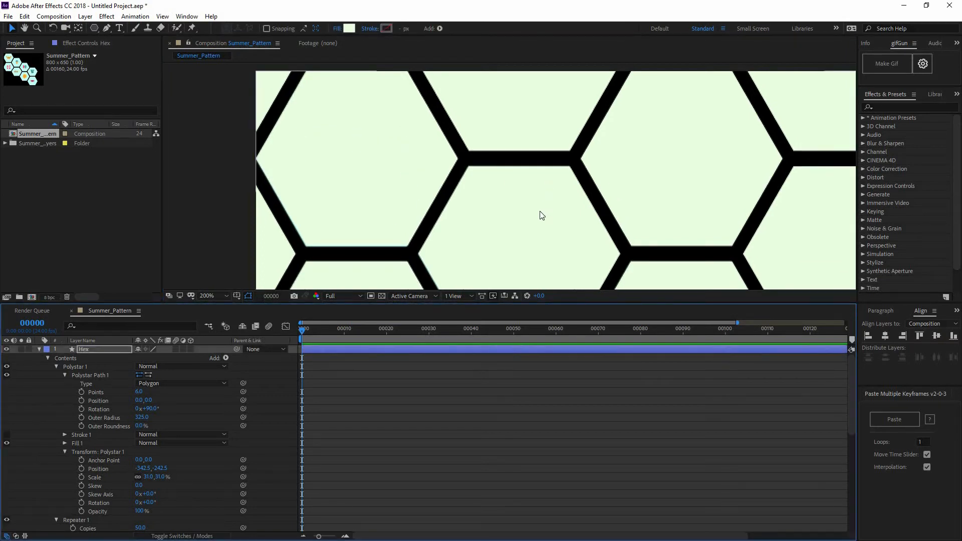
Collapse the Hex layer and move it below Bucket, directly above Background, in the layer stack
scroll(542, 215, "down", 4)
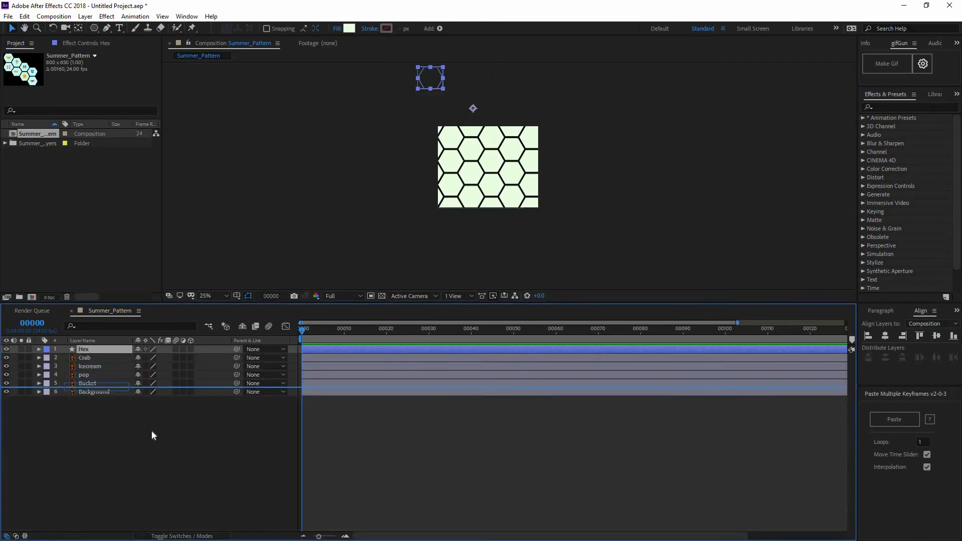
key("F2")
scroll(421, 156, "up", 2)
left_click_drag(528, 122, 458, 217)
scroll(466, 186, "up", 1)
left_click_drag(314, 286, 492, 165)
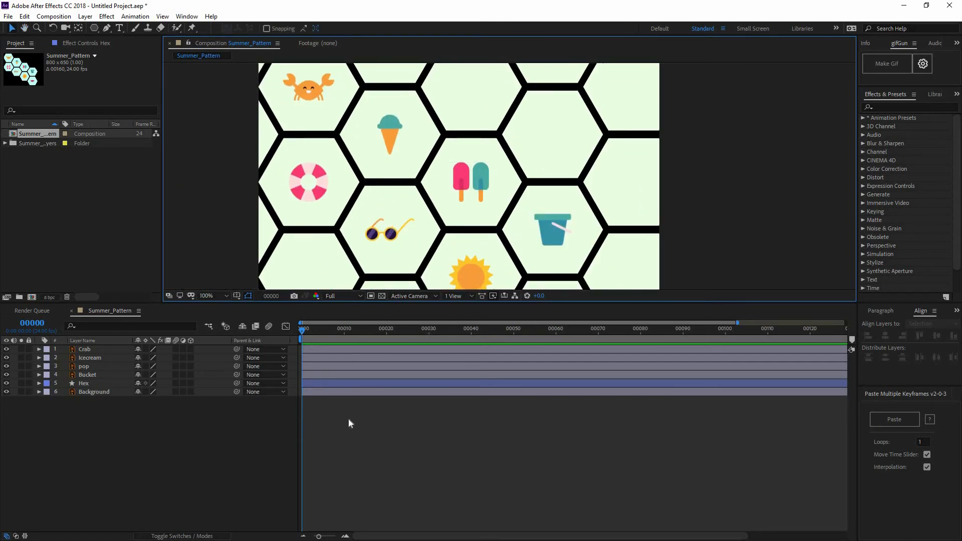
left_click(350, 453)
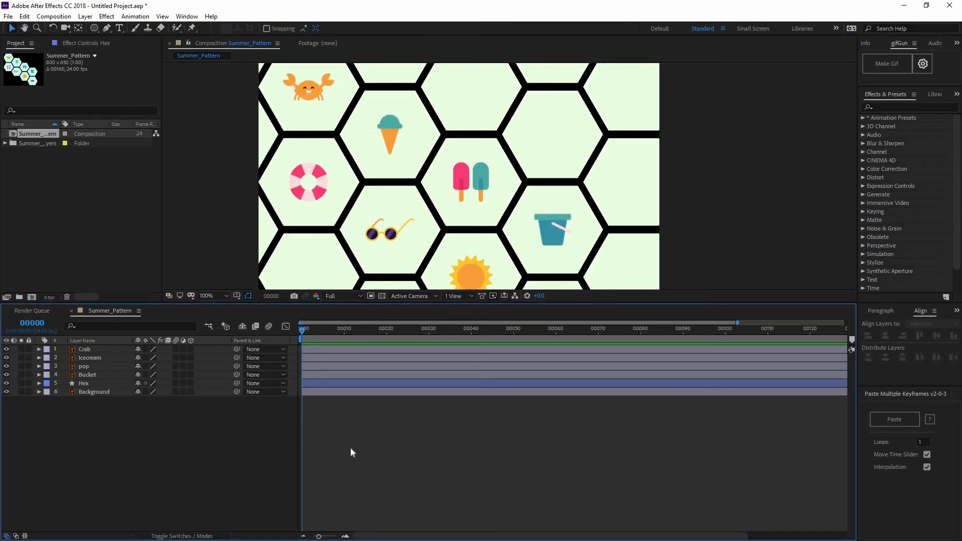
key("comma")
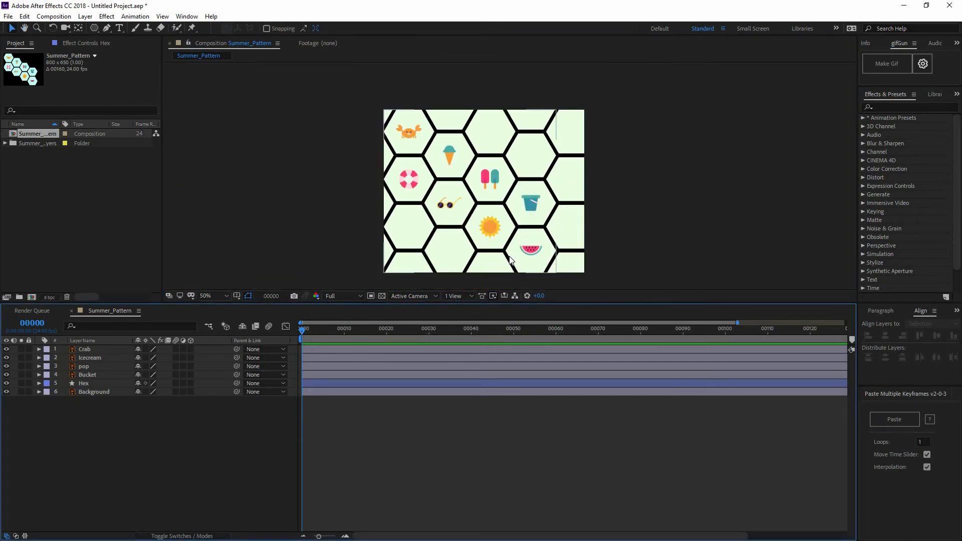
key("period")
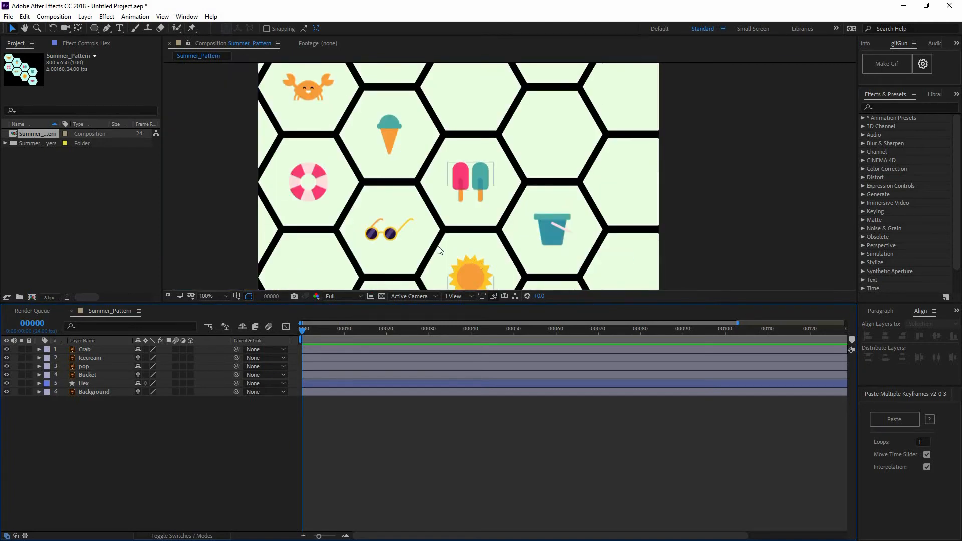
key("comma")
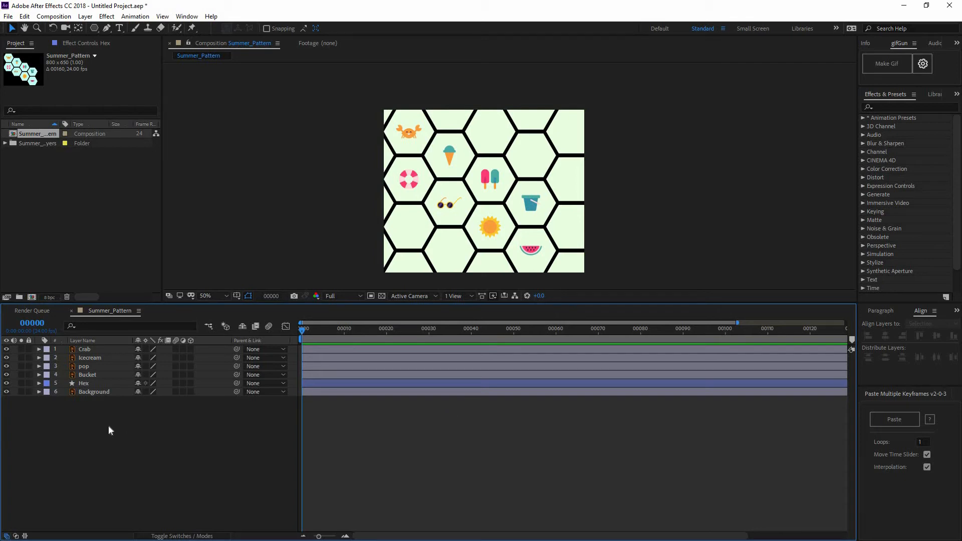
Reveal the Hex layer's modified properties, then try other point and rotation values on its polygon path, undoing each change
left_click(80, 384)
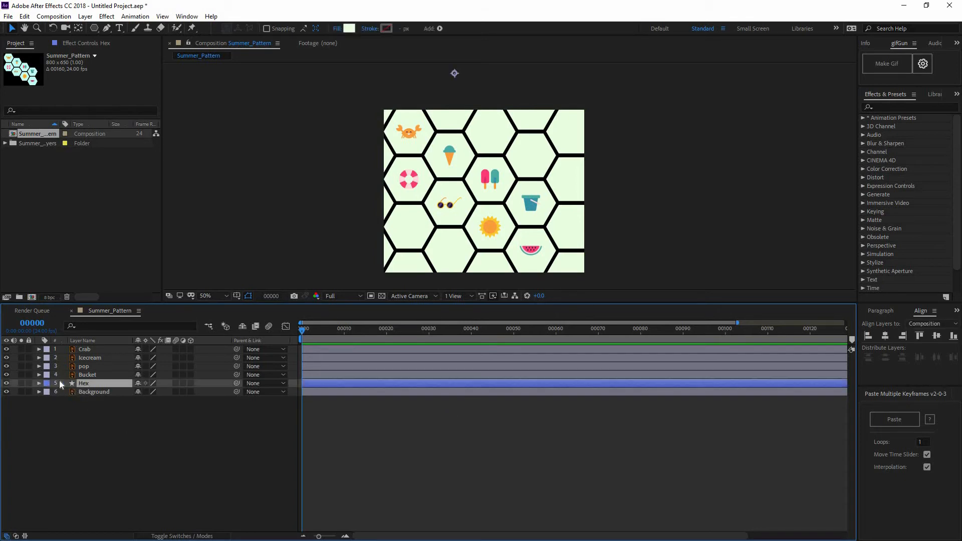
key("u")
key("u")
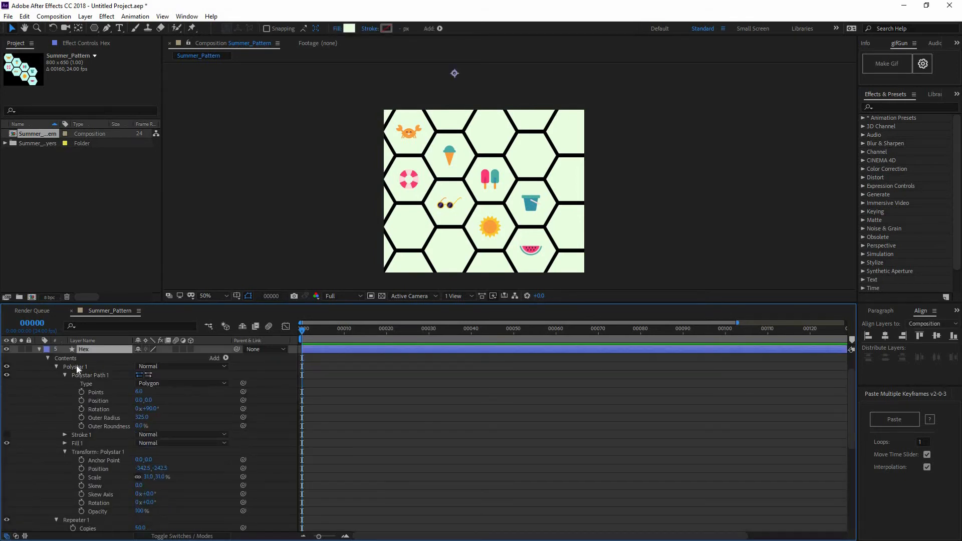
left_click(64, 369)
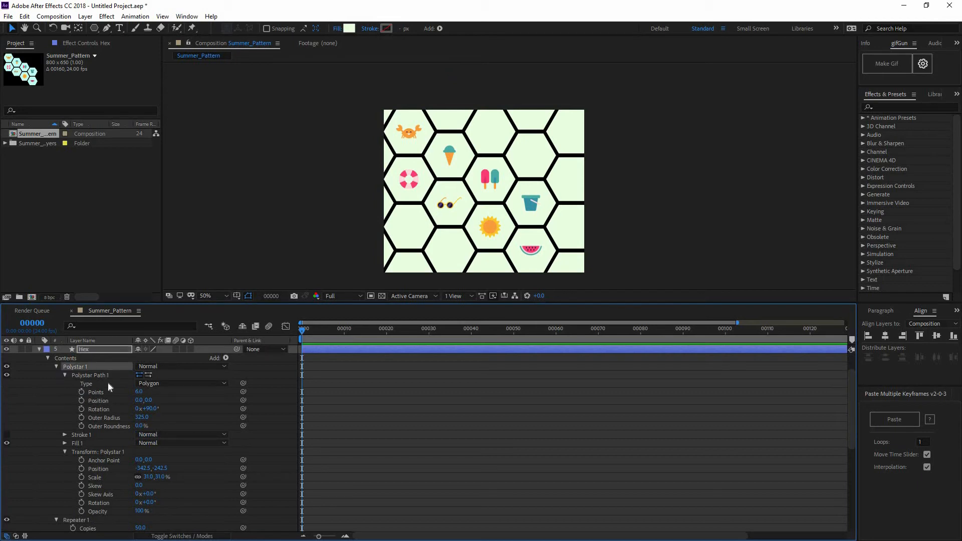
left_click(142, 389)
left_click_drag(141, 391, 128, 393)
key("ctrl+z")
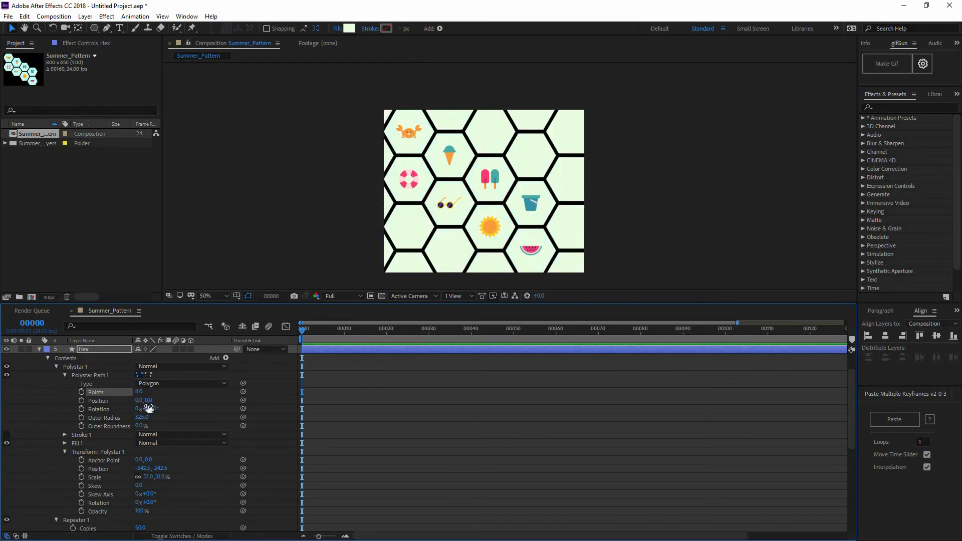
left_click_drag(152, 409, 90, 411)
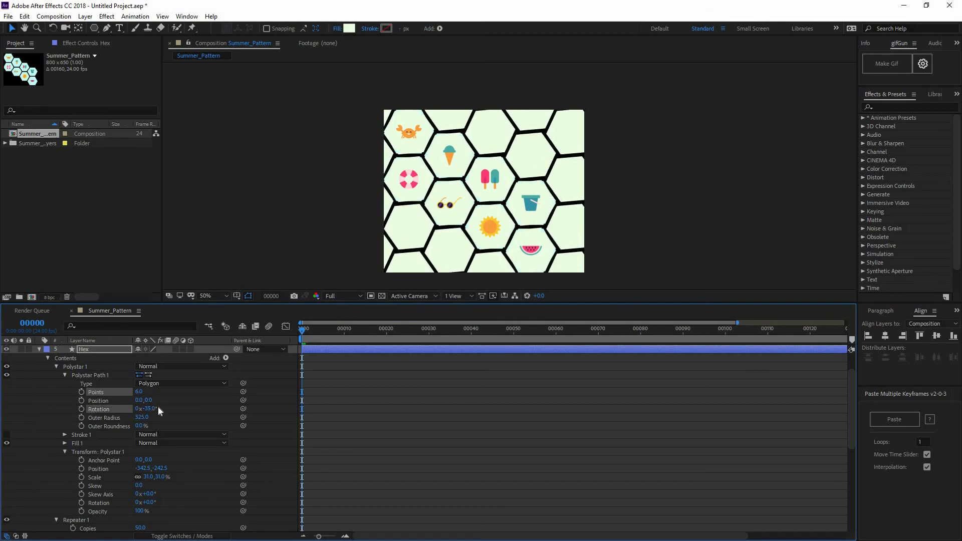
key("ctrl+z")
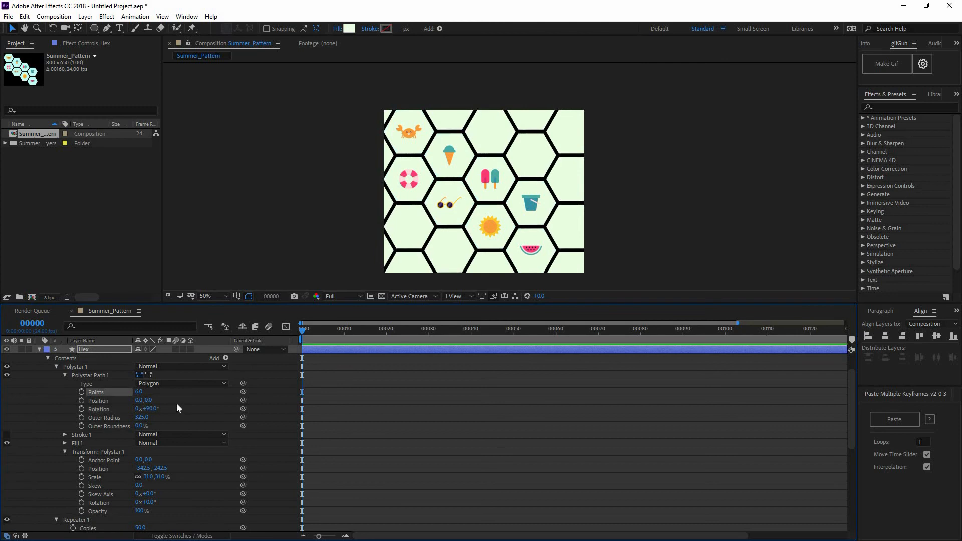
Collapse the Hex layer's properties and hide the Background layer
scroll(111, 466, "down", 7)
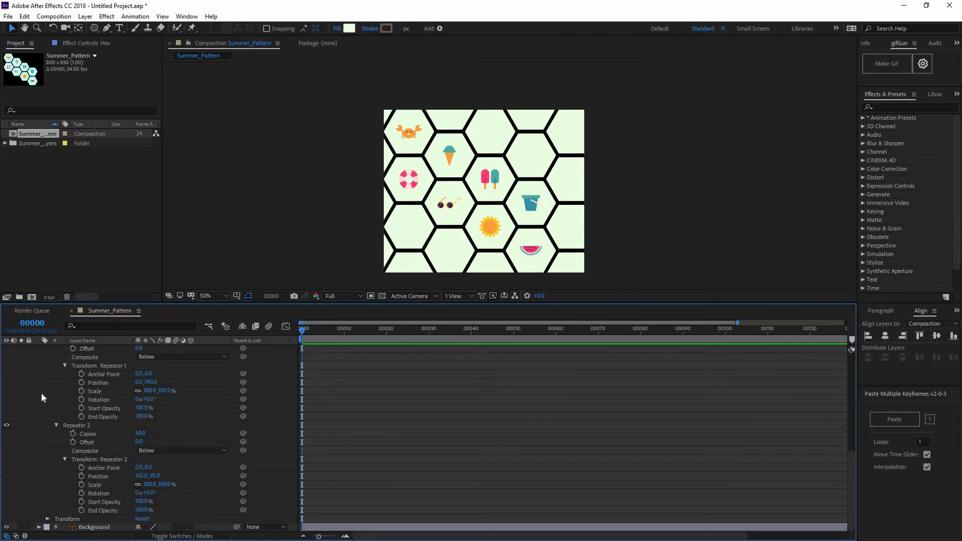
scroll(41, 392, "up", 9)
left_click(39, 383)
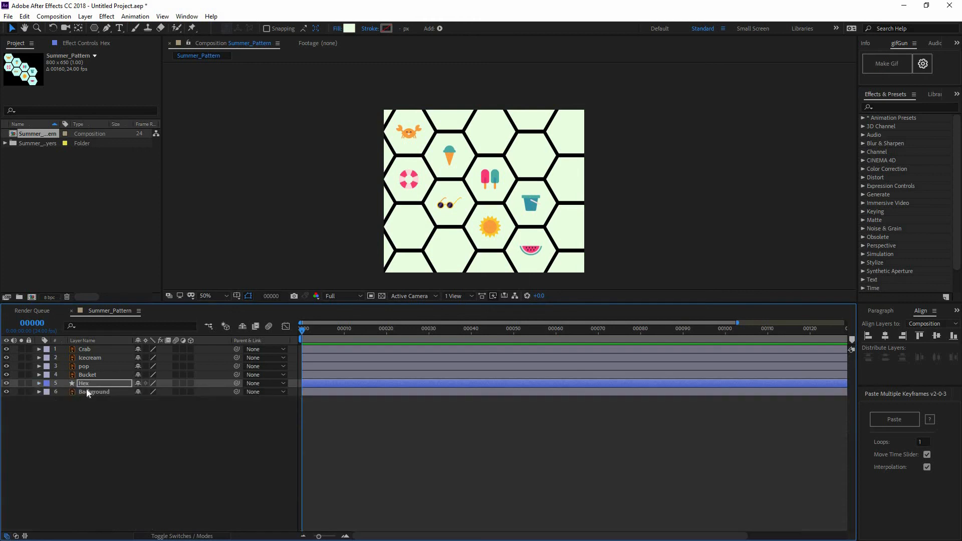
left_click(89, 392)
key("ctrl+alt+shift+v")
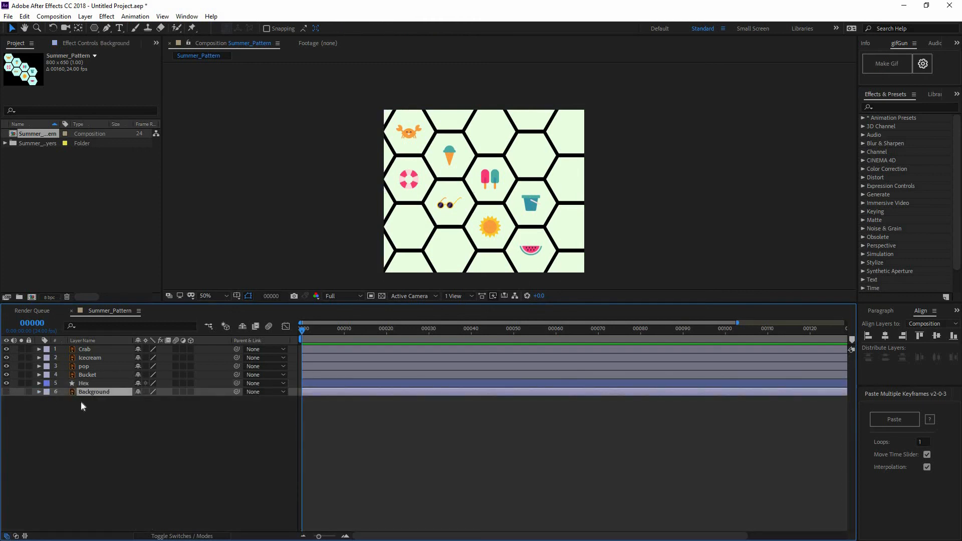